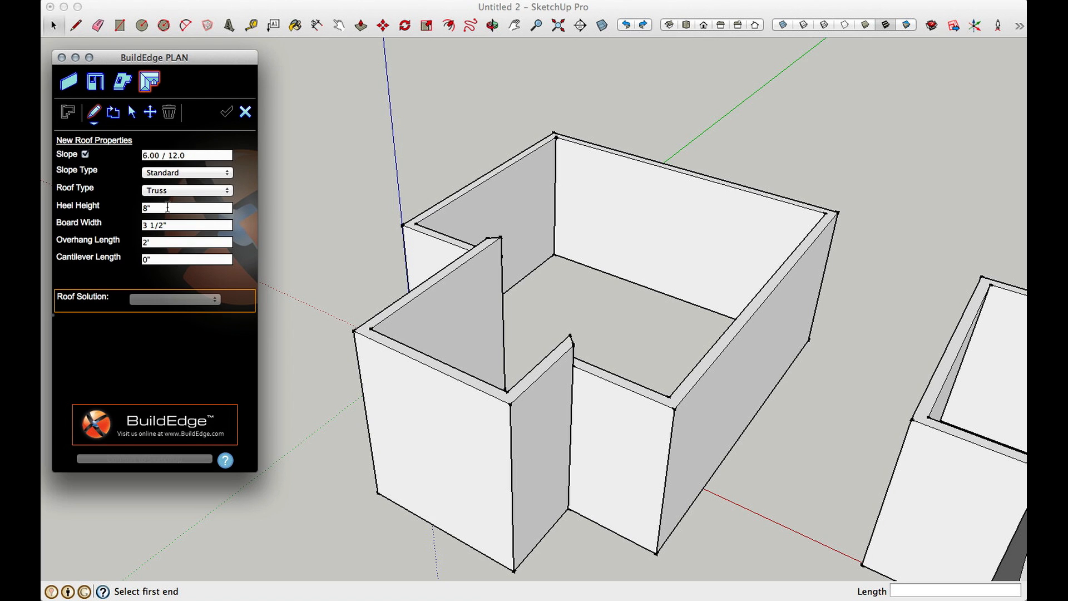
Switch the new roof's type between Rafter and Truss to compare their properties, ending on Truss
click(168, 188)
click(168, 198)
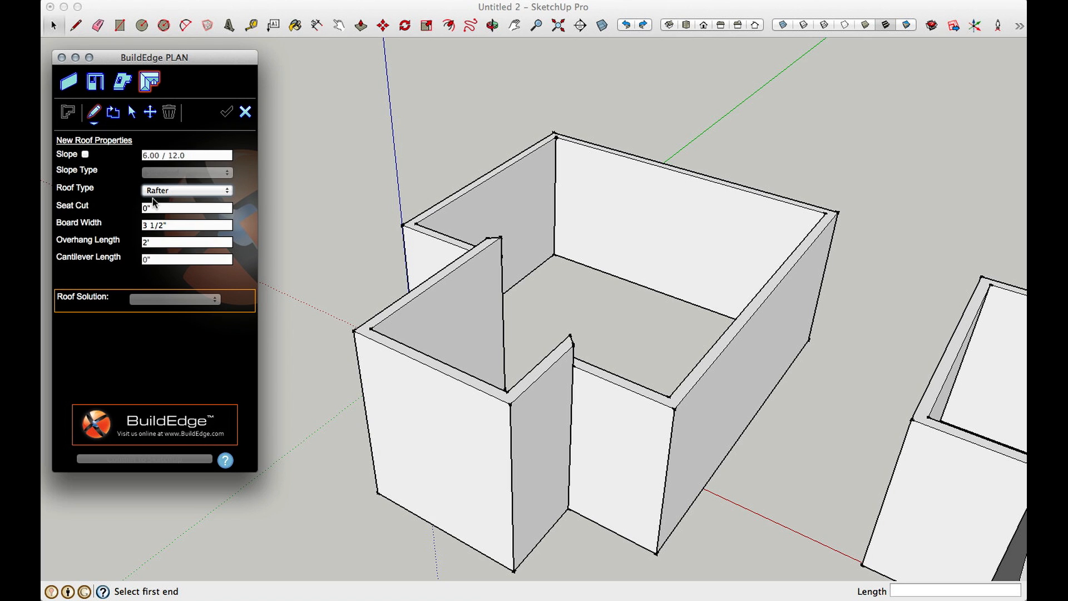
click(160, 190)
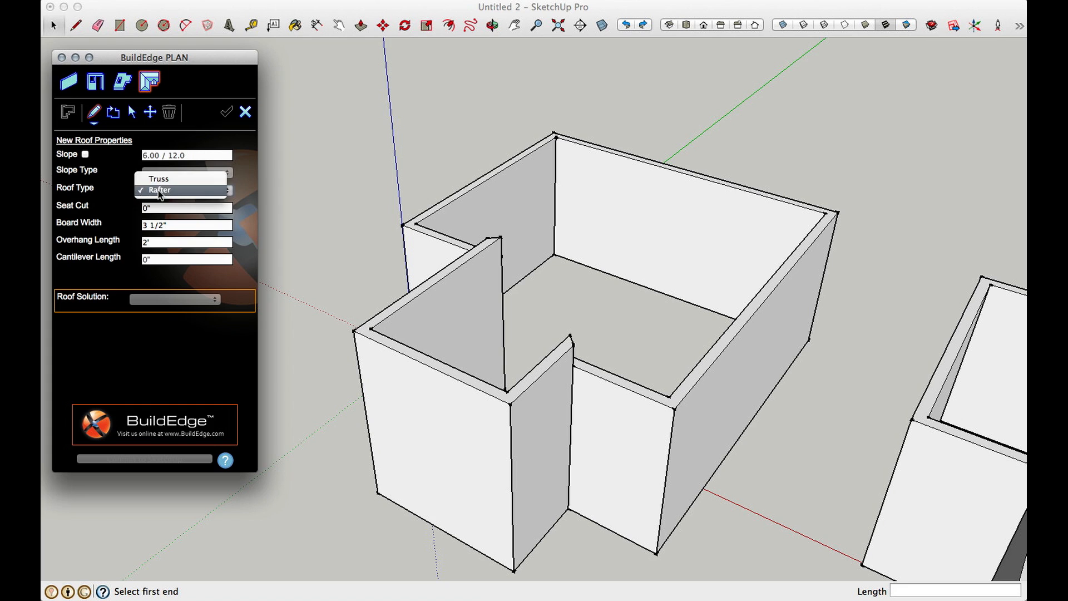
click(158, 179)
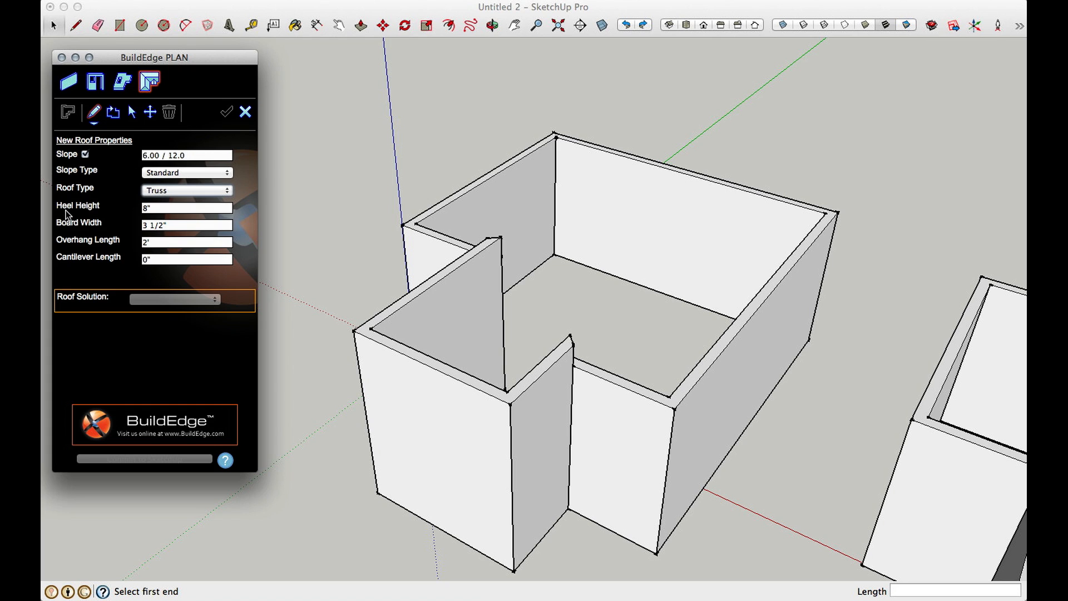
click(167, 193)
click(162, 202)
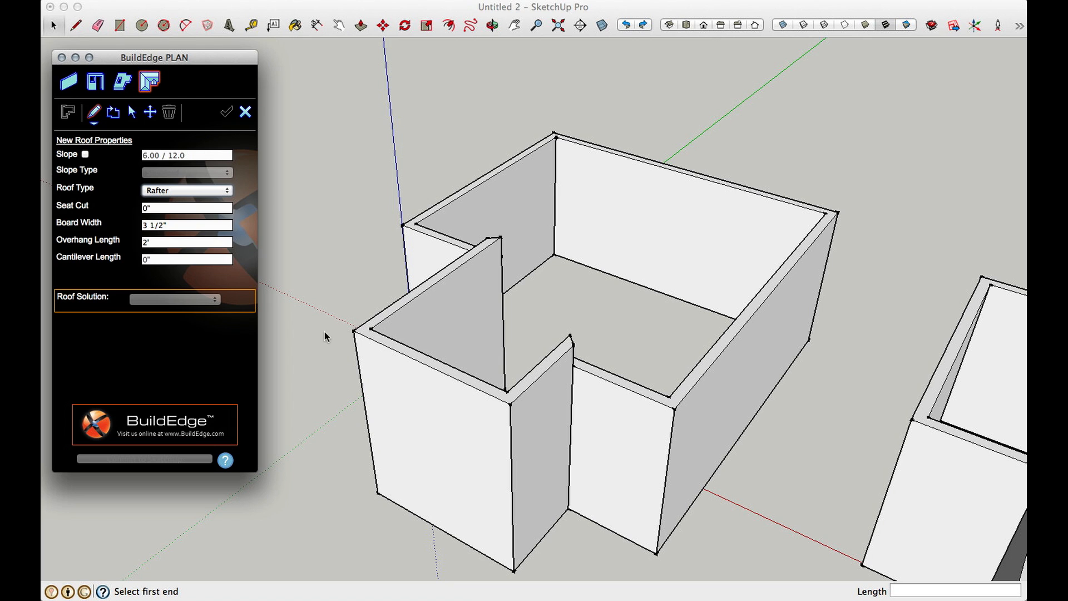
click(160, 191)
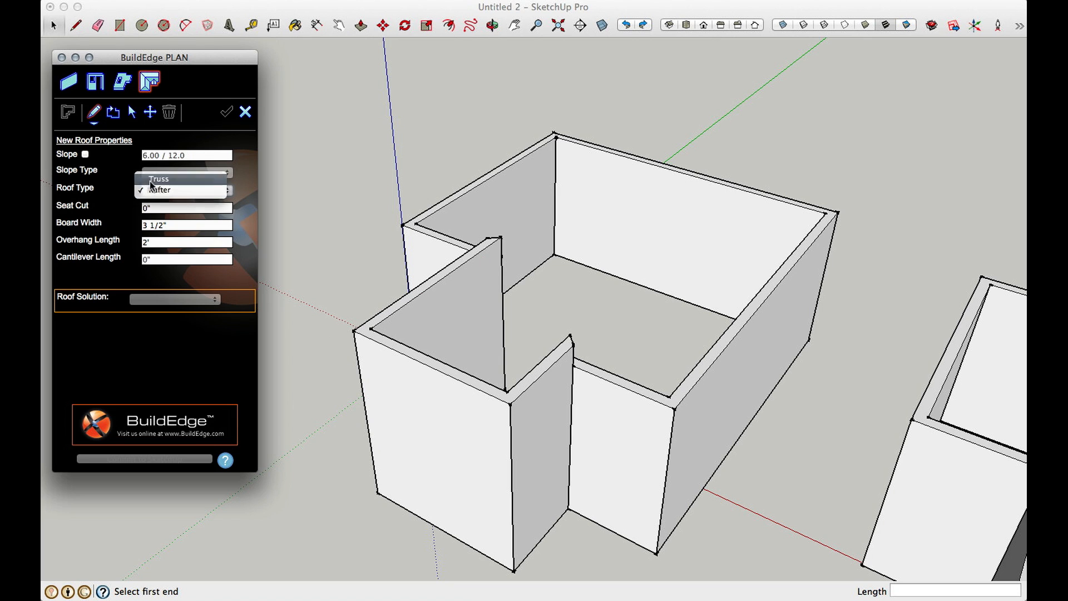
click(157, 179)
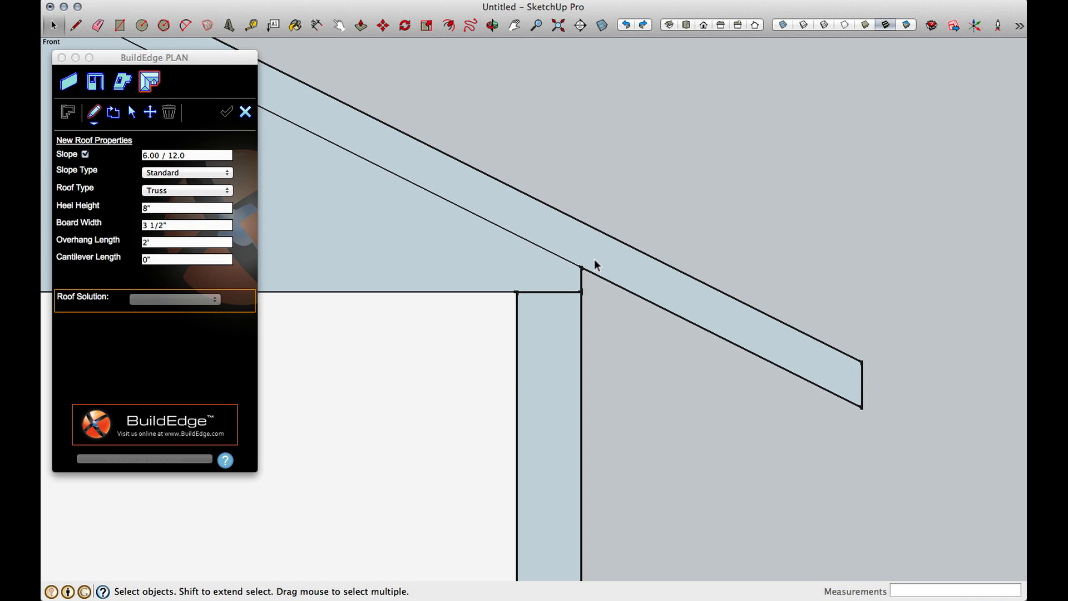
Examine the roof section at both eaves, from the truss heel to the rafter seat at the opposite wall
key(h)
drag(882, 284, 172, 239)
mouse_move(789, 296)
mouse_down()
mouse_move(712, 318)
mouse_move(406, 253)
mouse_move(453, 272)
mouse_move(406, 275)
mouse_up()
drag(746, 287, 443, 405)
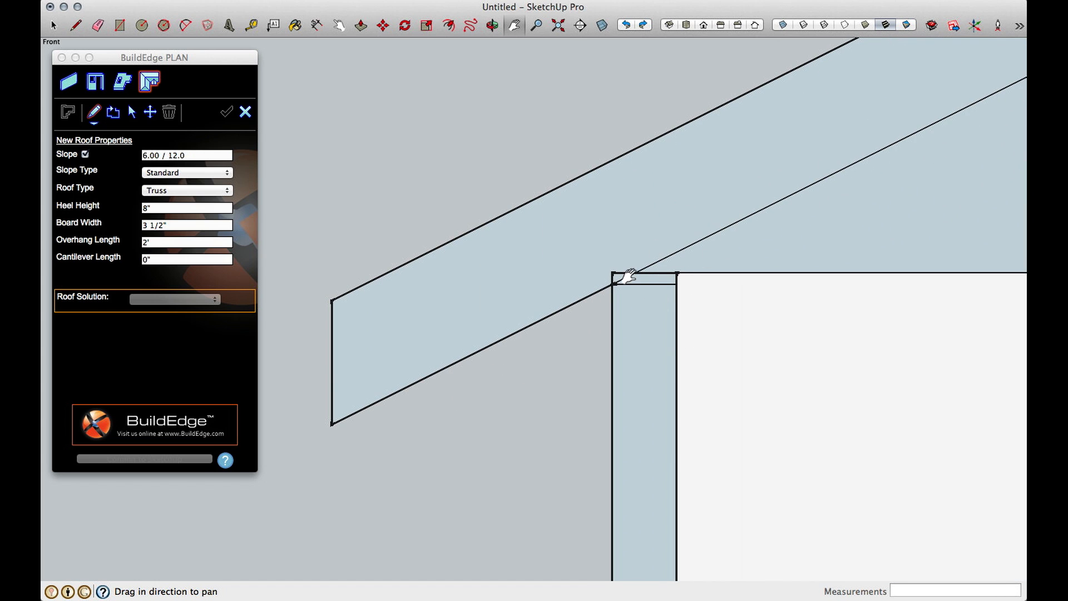
key(space)
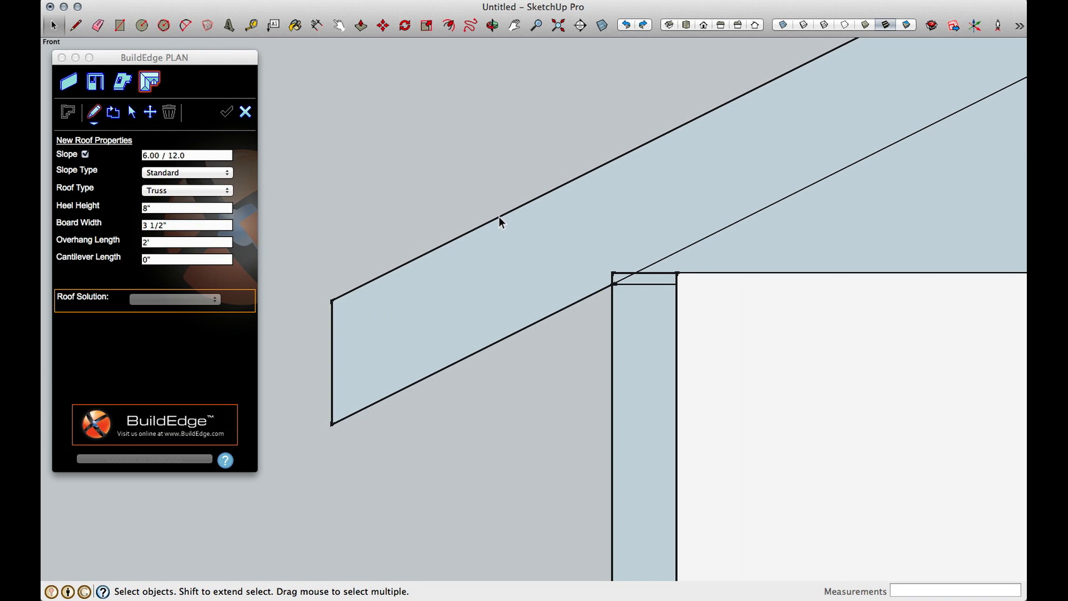
Change the new roof's type to Rafter and return it to Truss
click(193, 191)
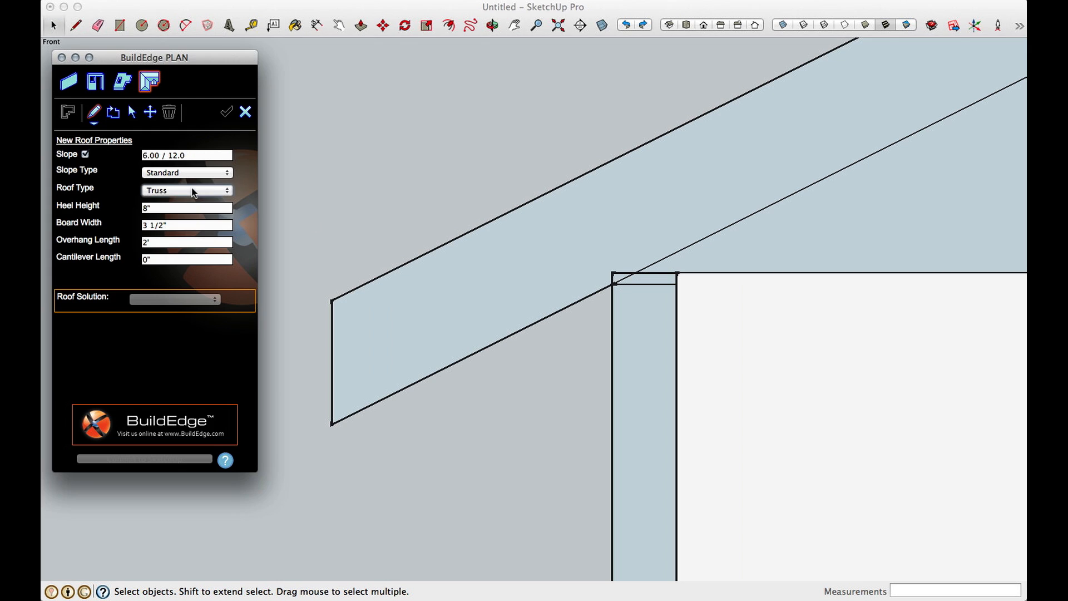
click(193, 191)
click(182, 200)
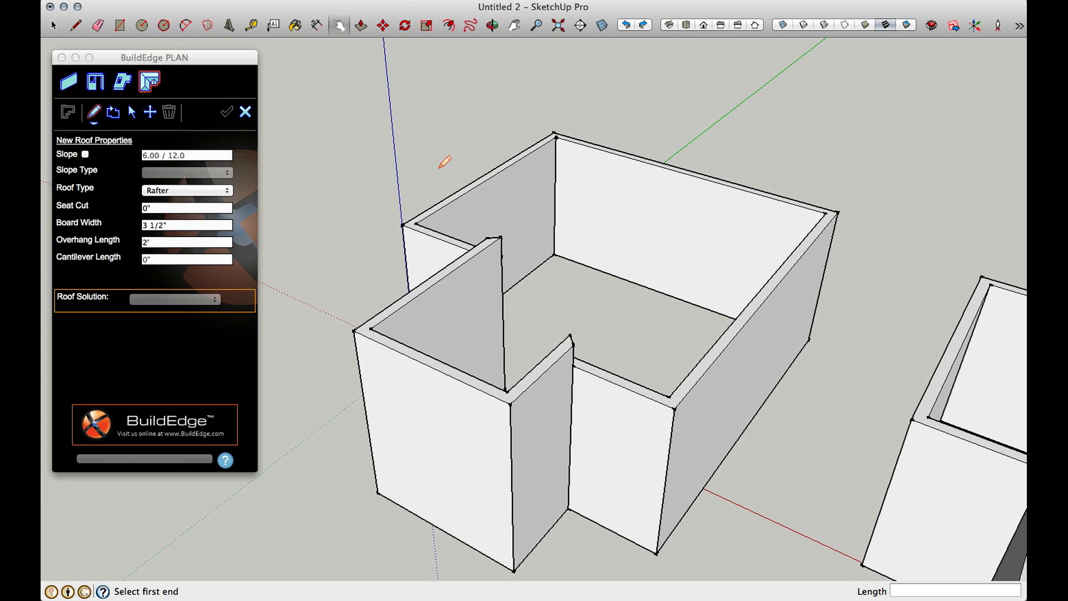
click(196, 190)
click(182, 178)
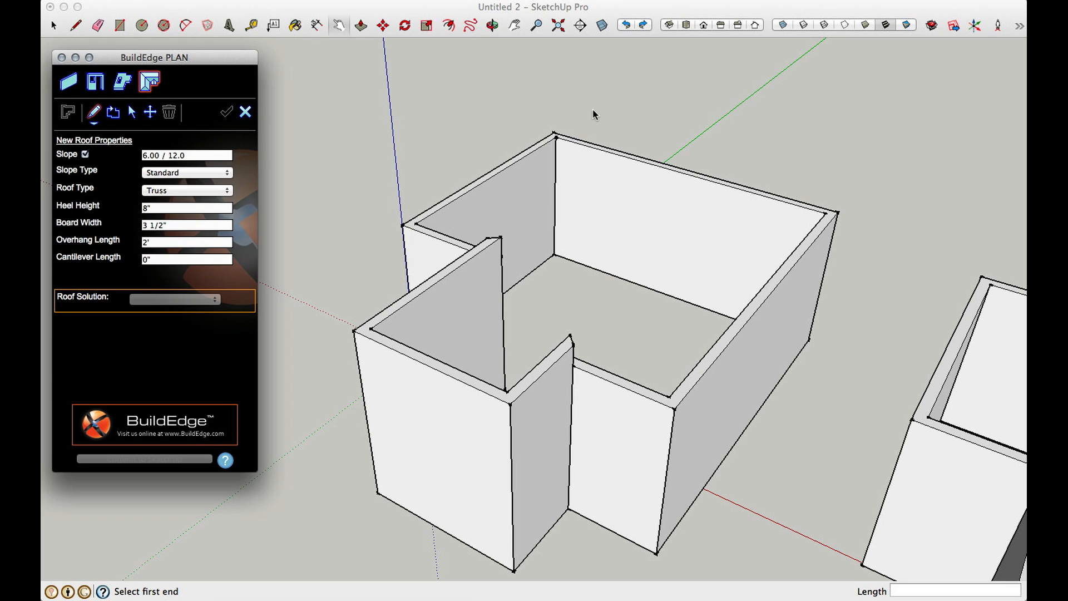
Start the roof outline with a segment along the outer top edge of the long back wall
click(555, 133)
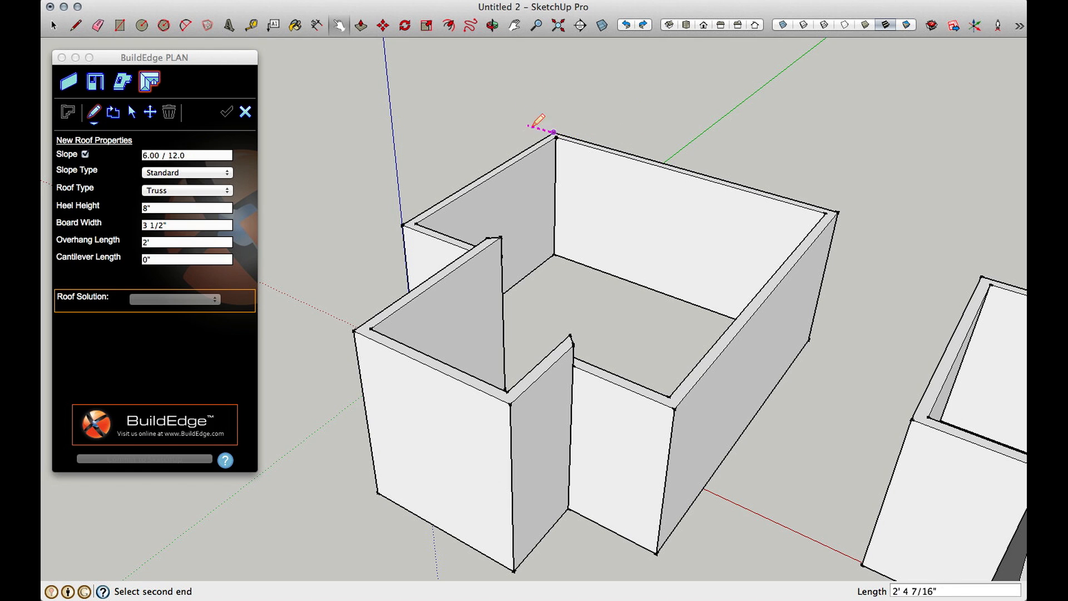
click(838, 212)
scroll(837, 212, down, 2)
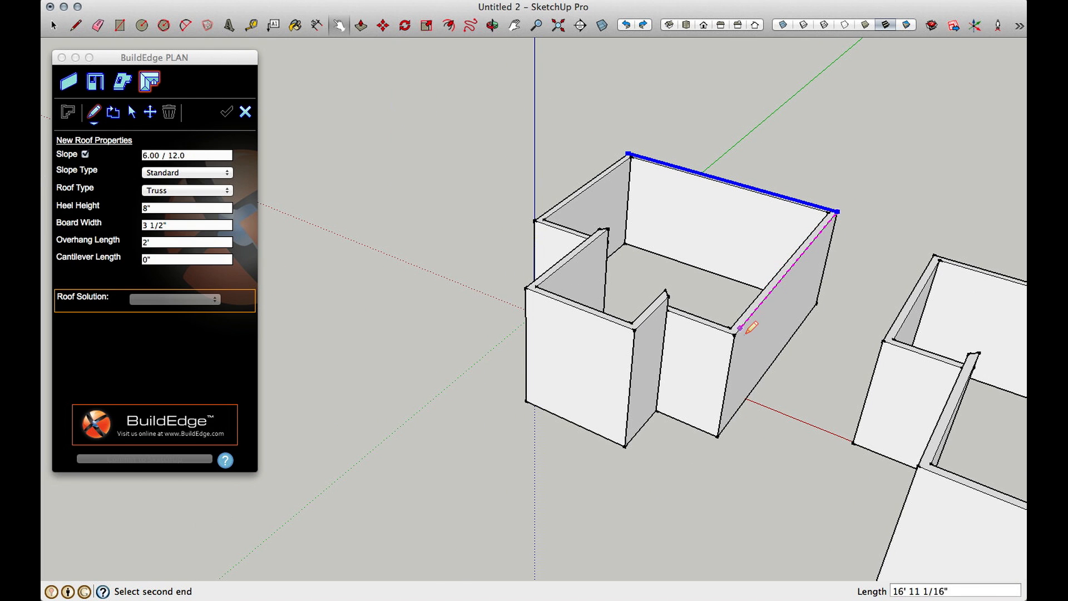
Draw two misplaced outline segments extending past the side wall's front corner, and undo both
click(720, 353)
scroll(828, 220, up, 4)
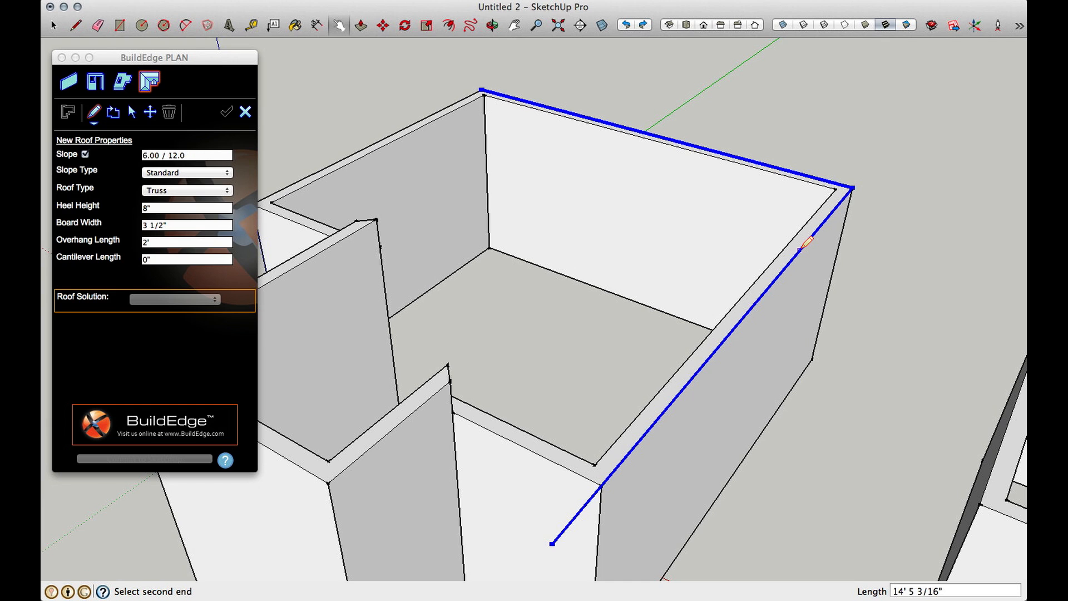
click(477, 503)
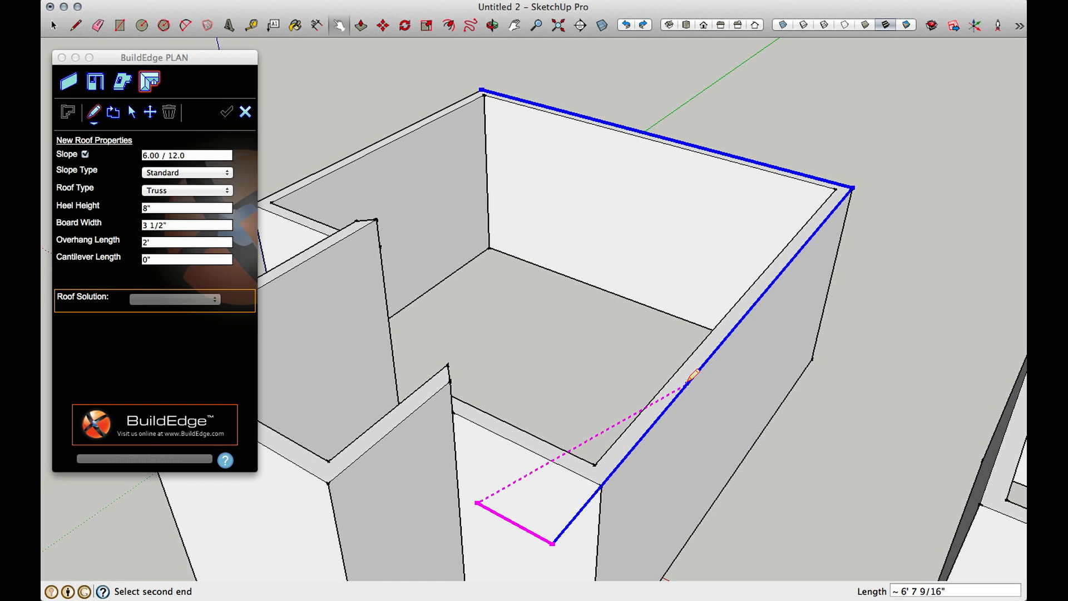
key(Escape)
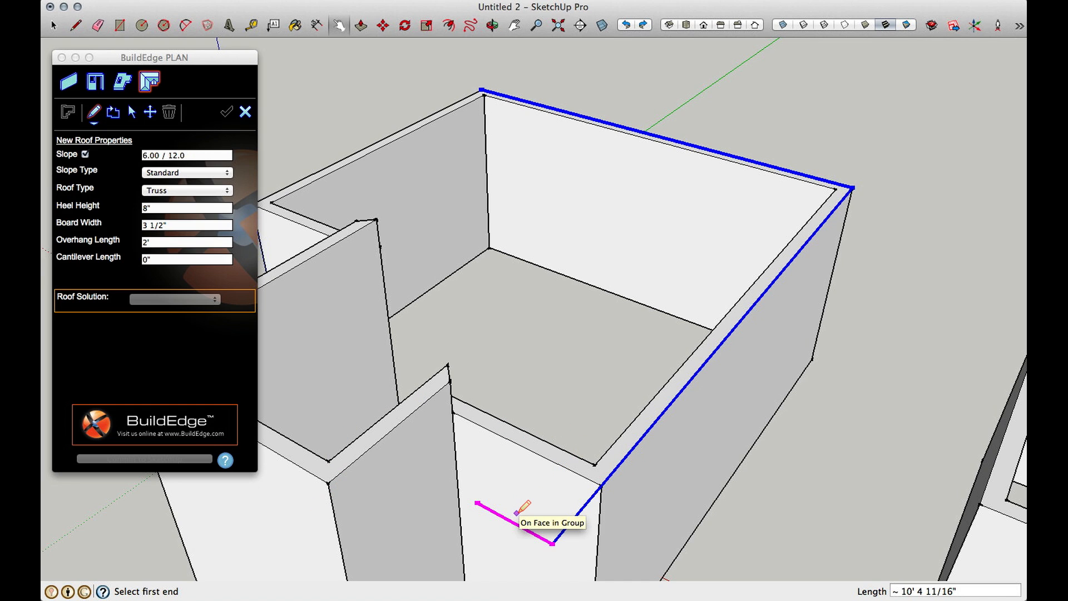
key(super+z)
key(super+z)
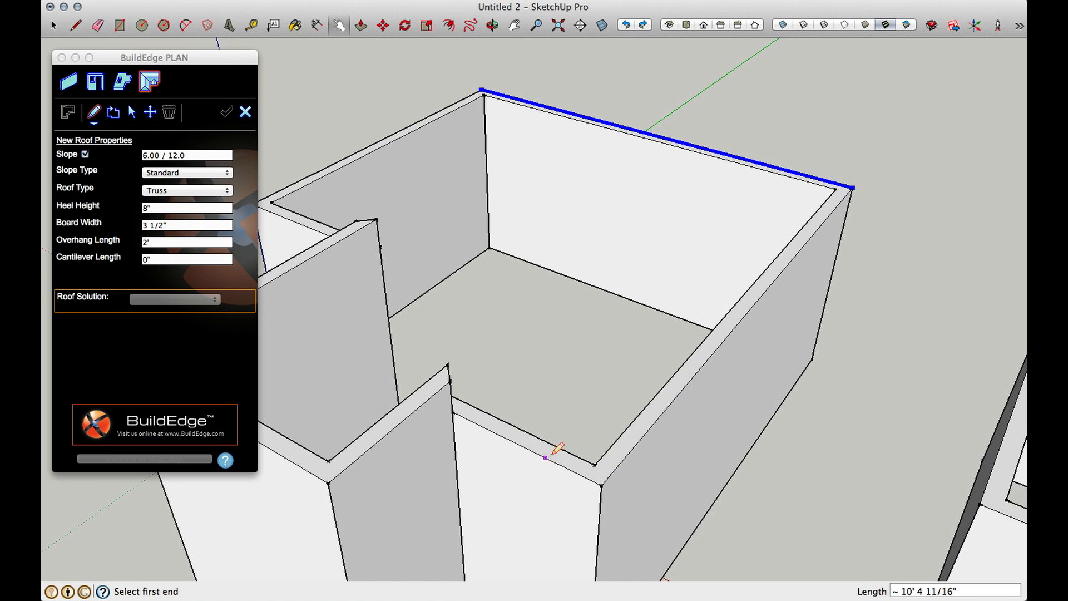
Trace the roof outline along the side wall, the adjoining lower front wall and the near side of the taller projecting section
click(853, 187)
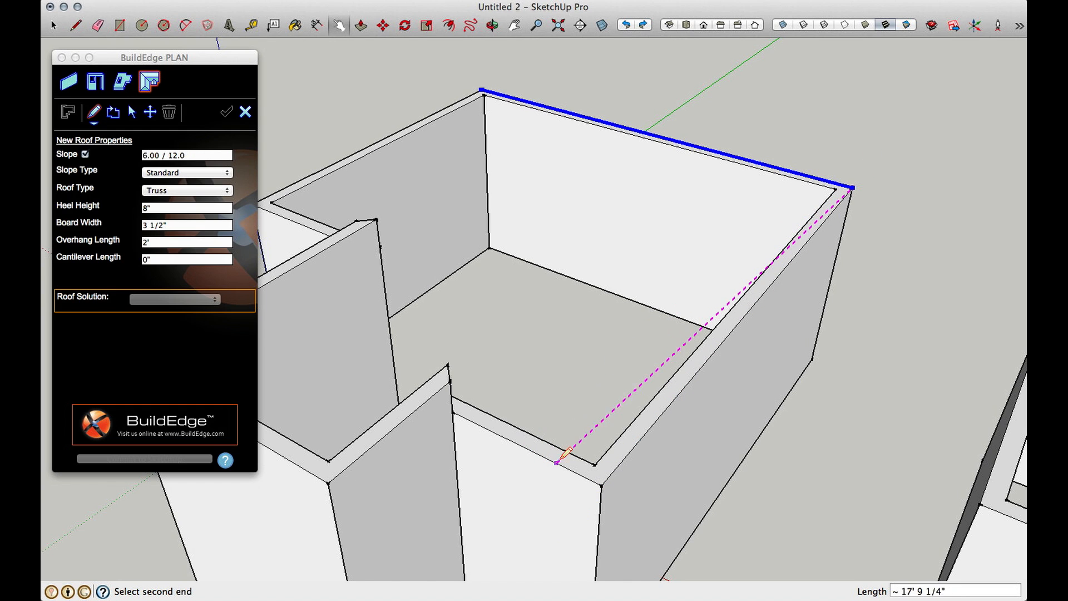
click(601, 485)
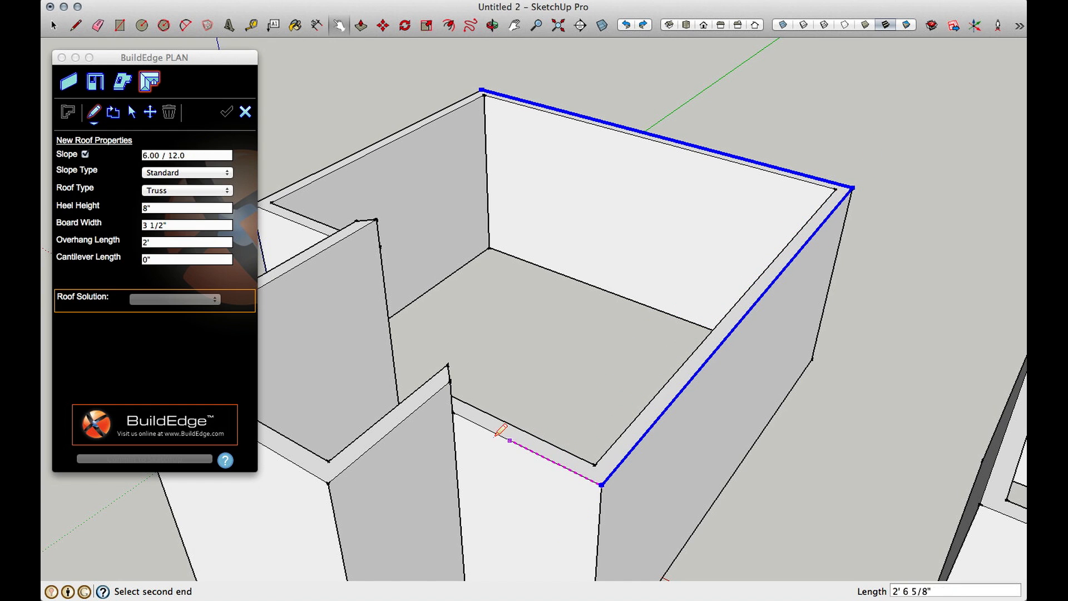
click(452, 411)
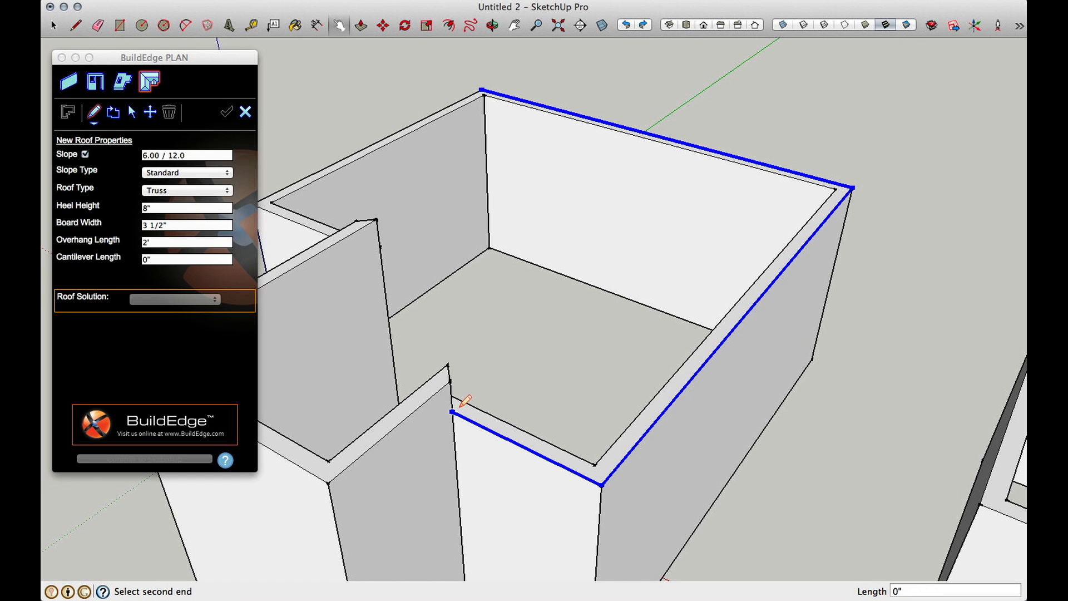
click(329, 481)
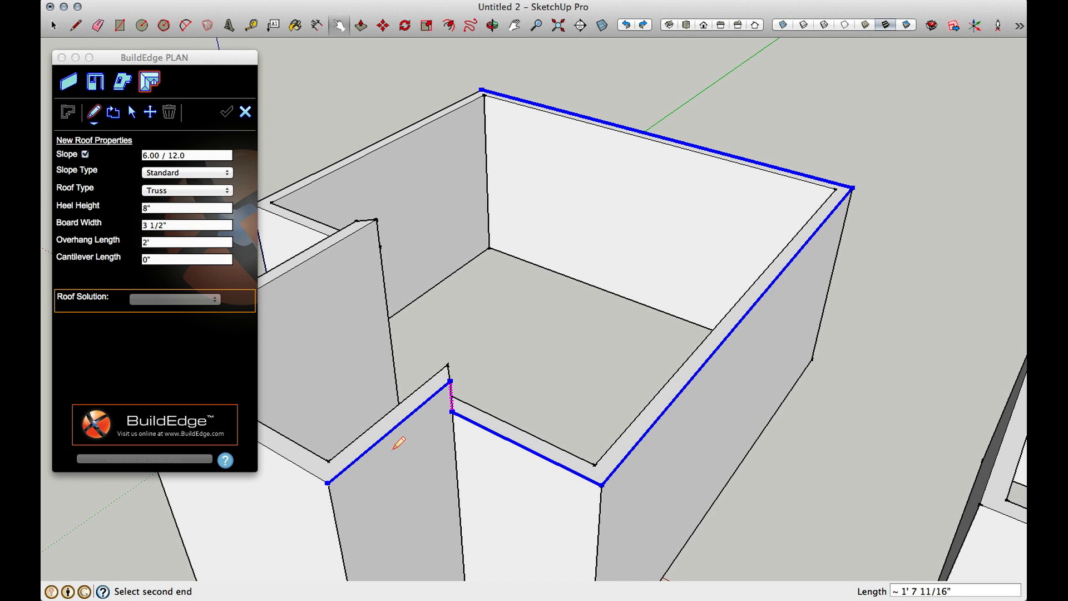
Continue the roof outline along the front wall and far side wall of the taller projecting section
scroll(309, 502, up, 3)
scroll(309, 505, up, 1)
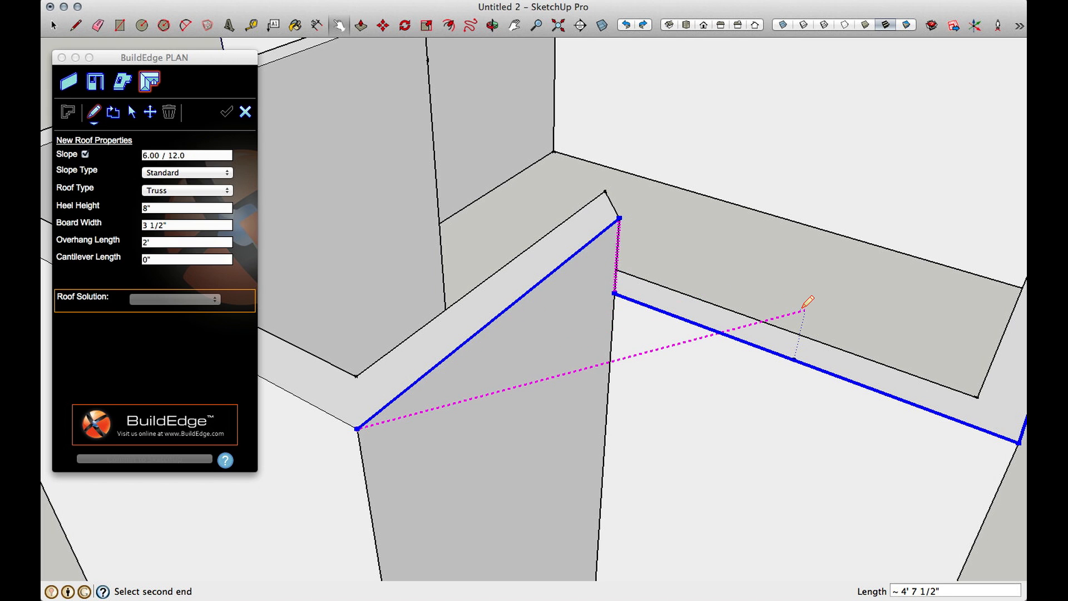
scroll(802, 308, down, 3)
scroll(808, 301, down, 1)
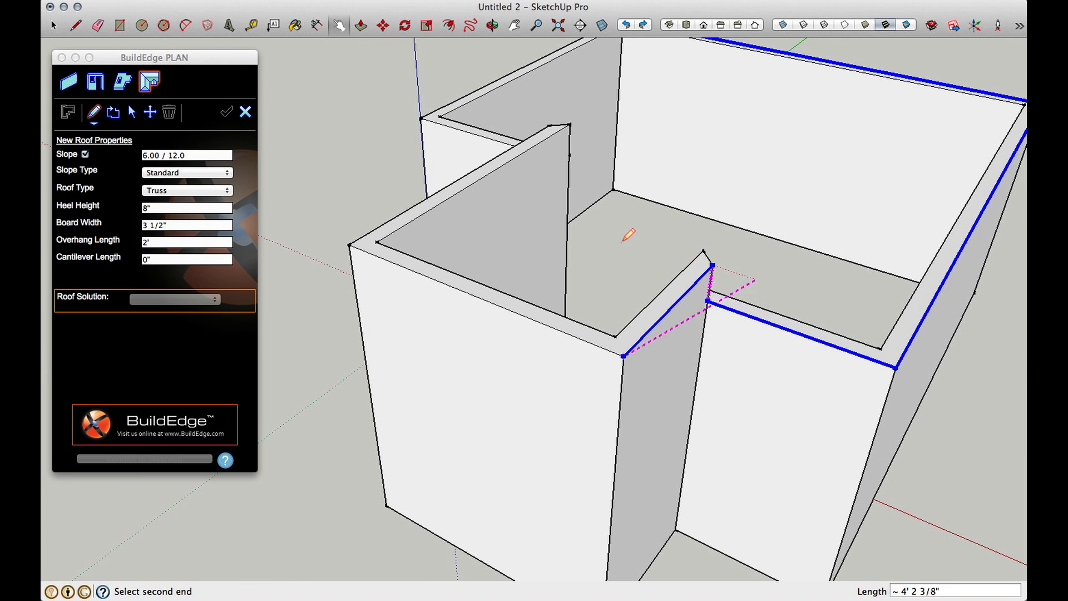
click(349, 244)
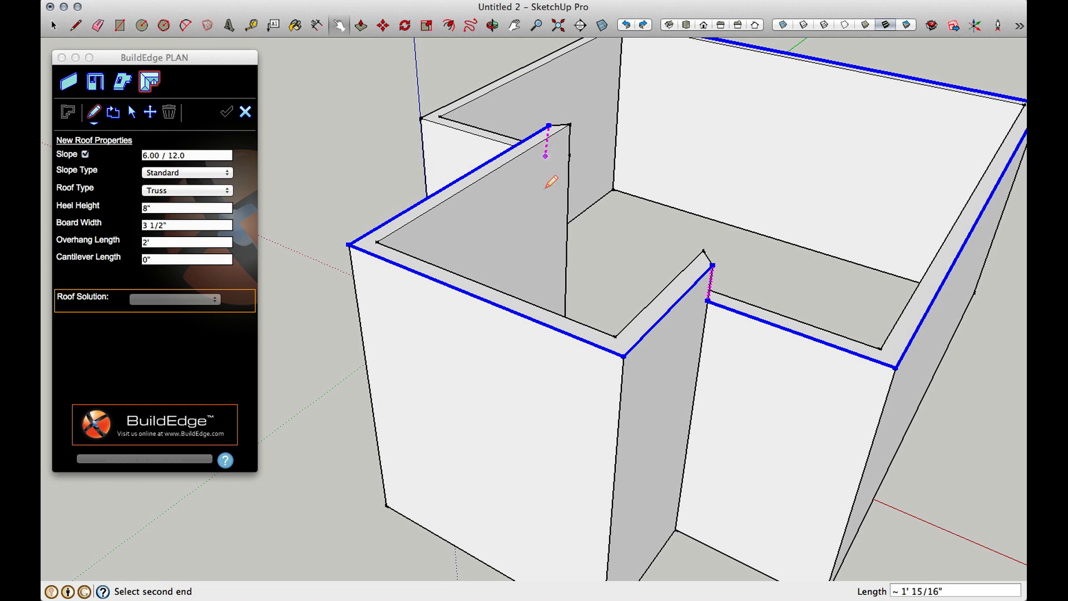
Trace the remaining lower front wall and long side wall to close the outline and generate the roof preview
mouse_move(482, 252)
middle_down()
mouse_move(723, 305)
mouse_move(828, 291)
middle_up()
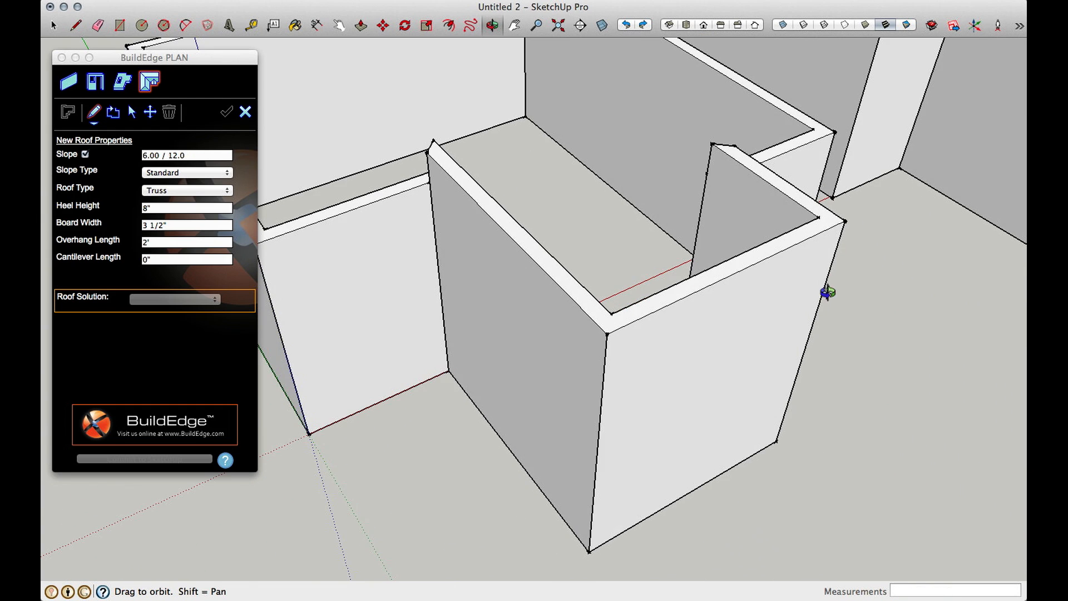
scroll(525, 274, down, 3)
scroll(504, 278, up, 5)
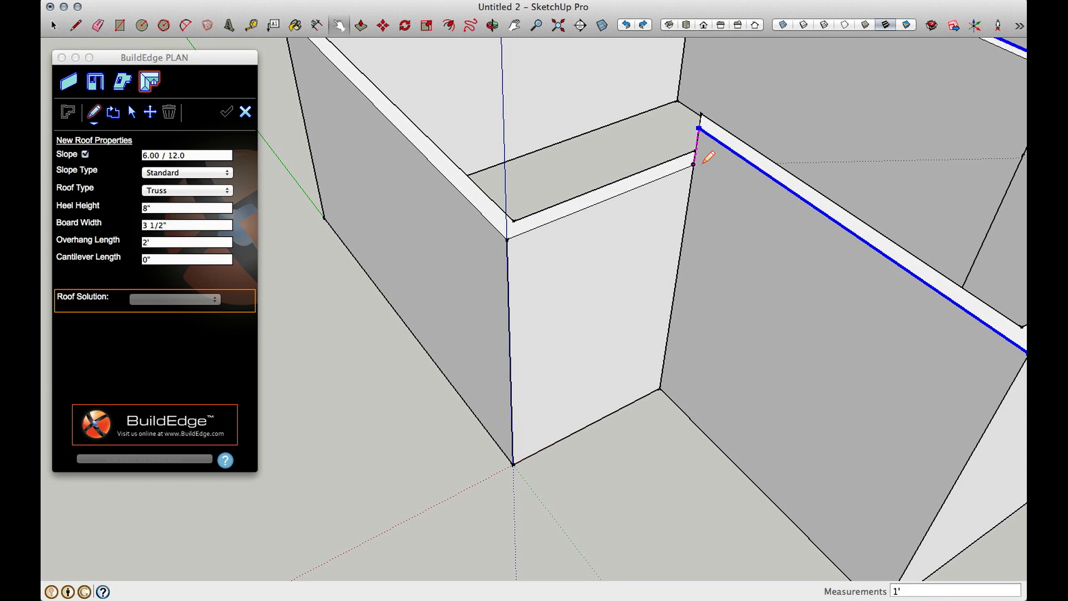
click(506, 240)
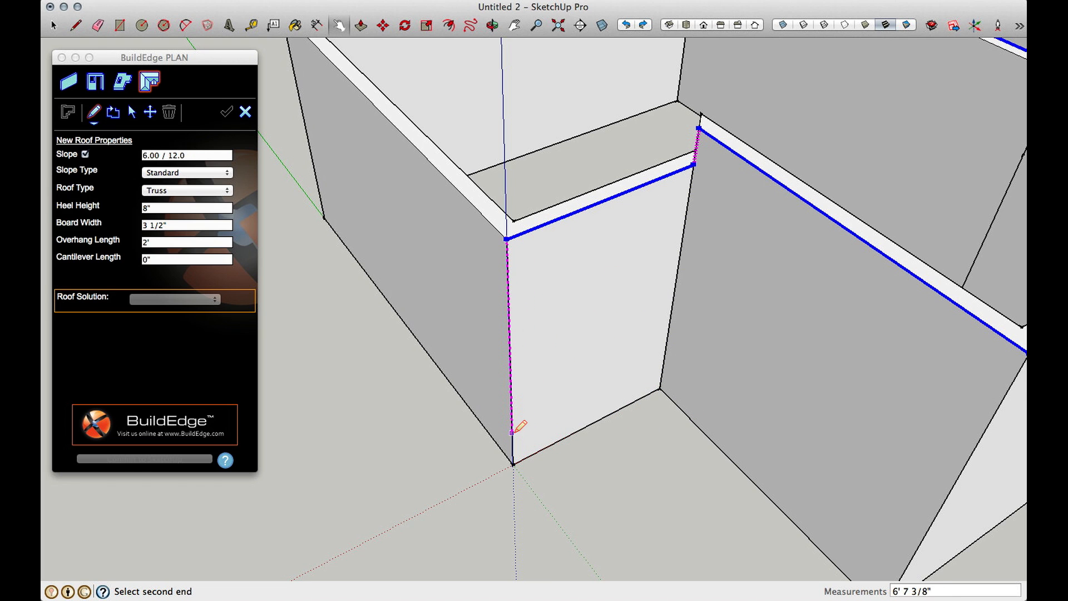
scroll(515, 435, down, 2)
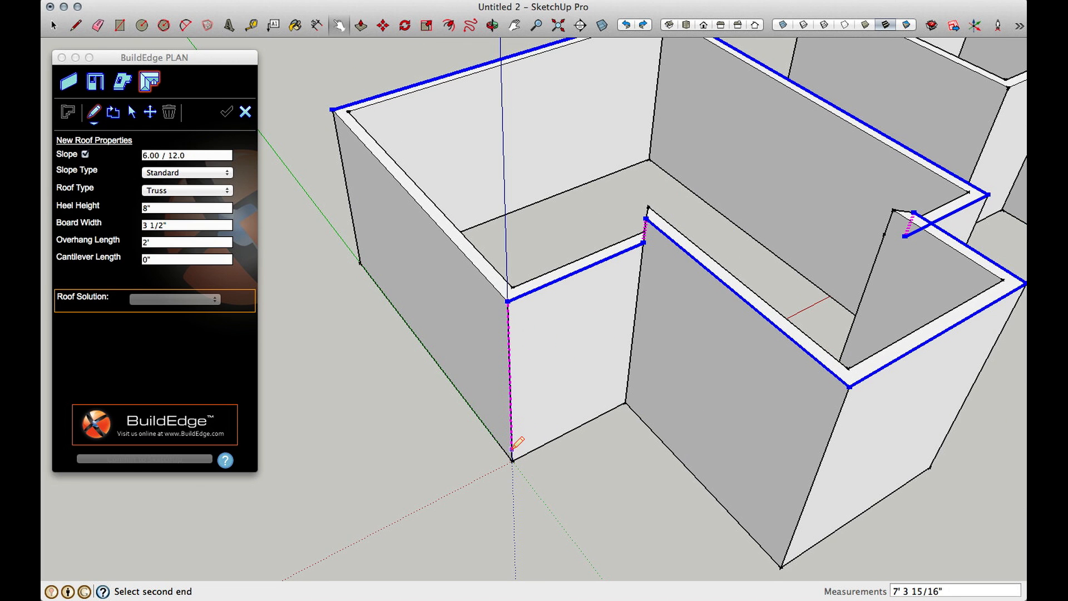
scroll(513, 448, down, 2)
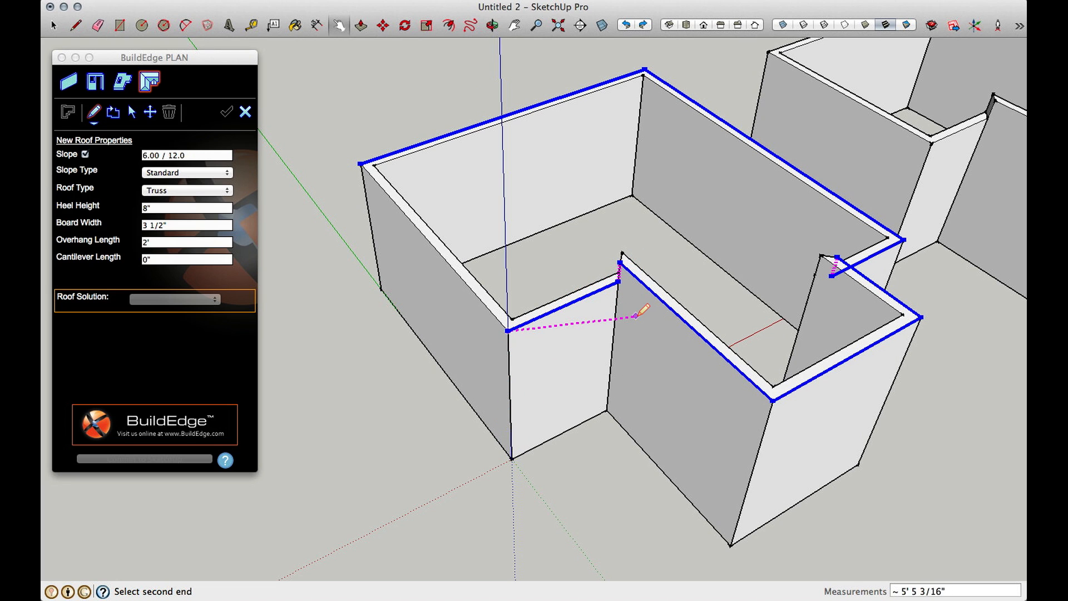
click(360, 162)
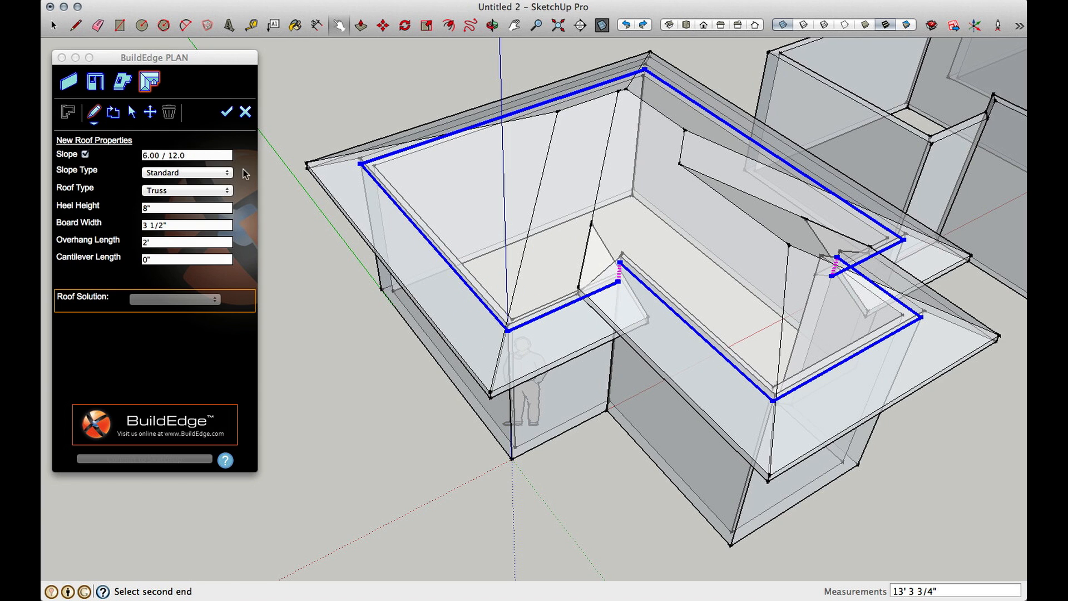
click(192, 157)
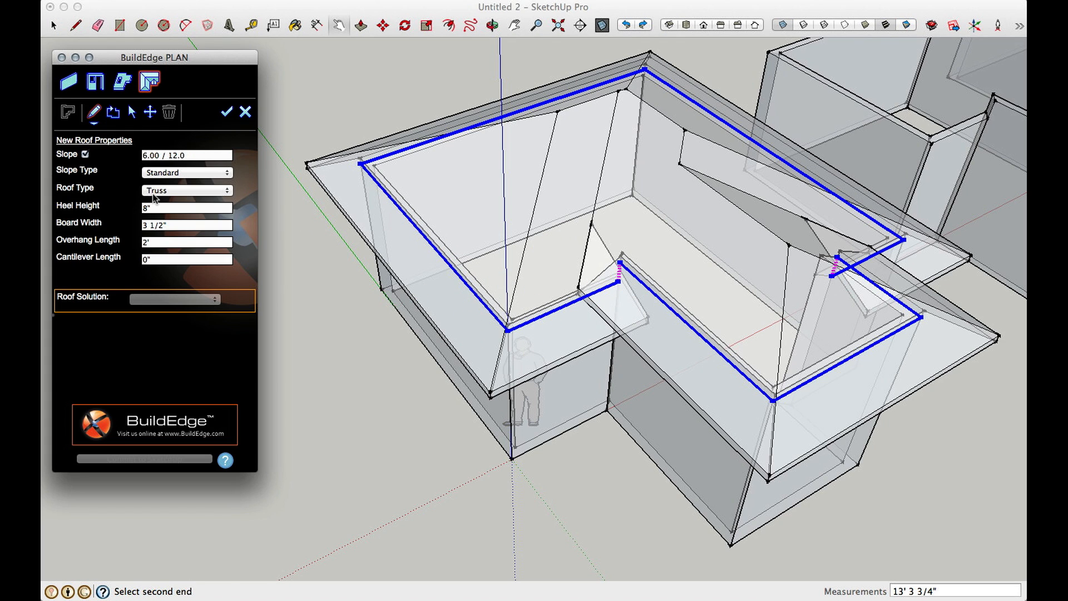
click(484, 290)
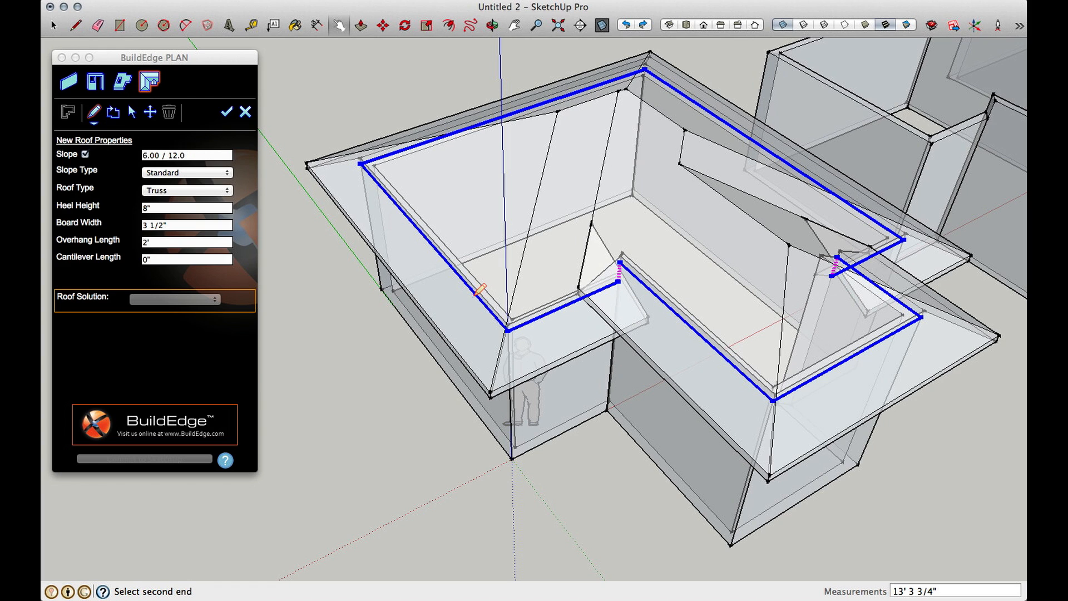
click(149, 226)
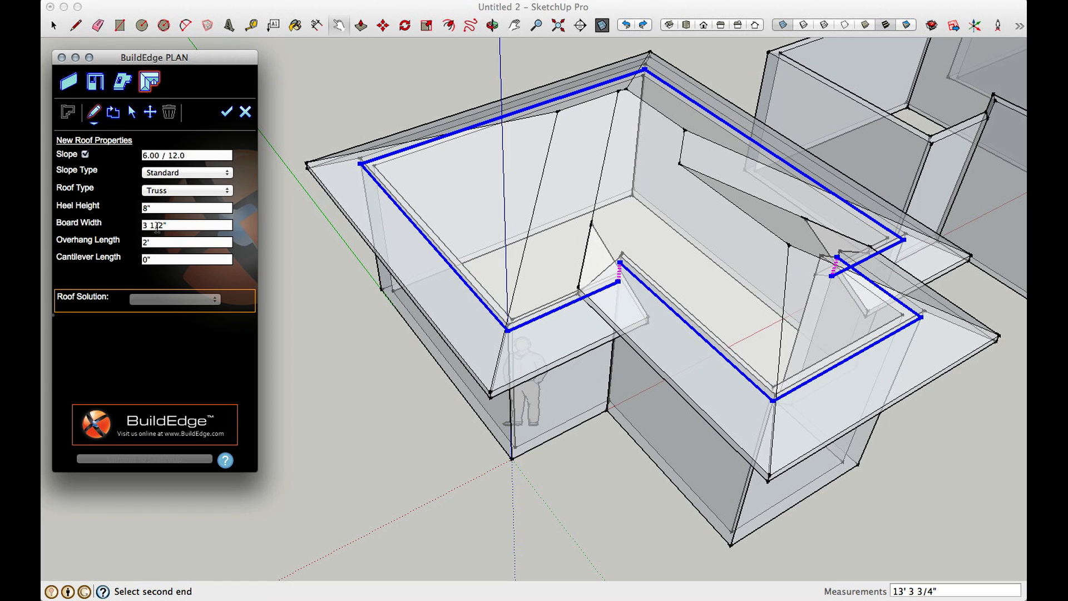
click(390, 214)
click(175, 240)
click(427, 225)
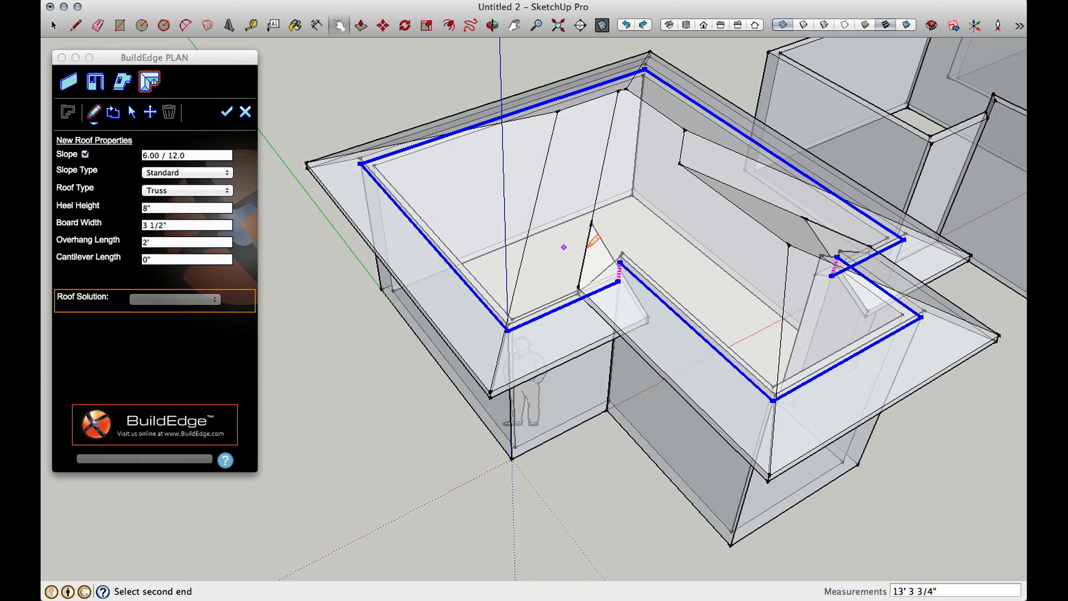
Examine the whole roof preview and its outline from above
middle_drag(800, 248, 530, 382)
scroll(530, 381, down, 2)
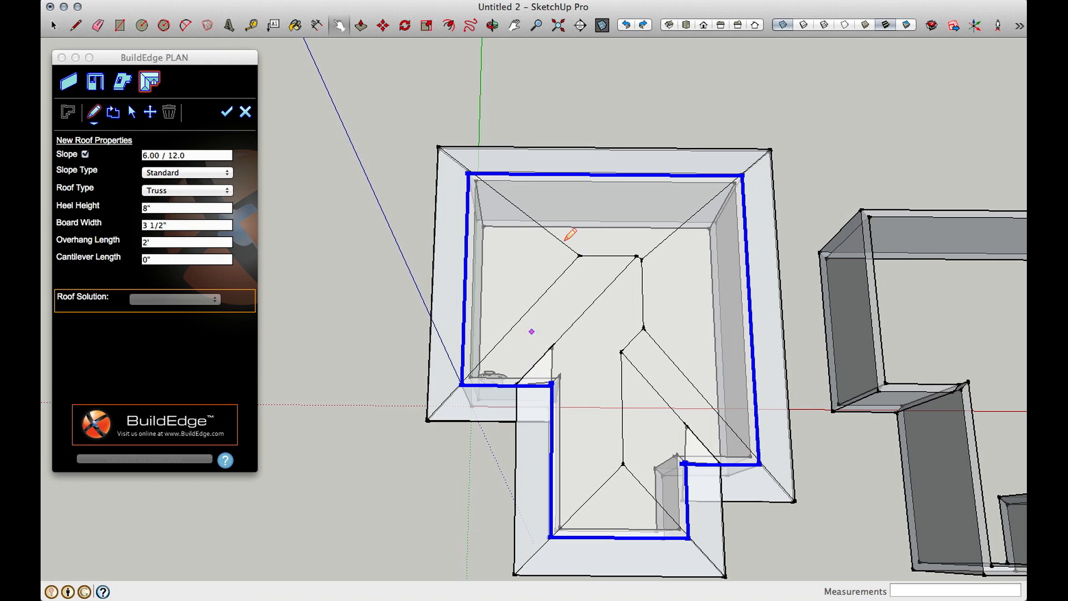
Examine the roof preview from directly above, without X-ray display, and close up where the lower and taller walls meet
click(686, 25)
scroll(312, 464, up, 3)
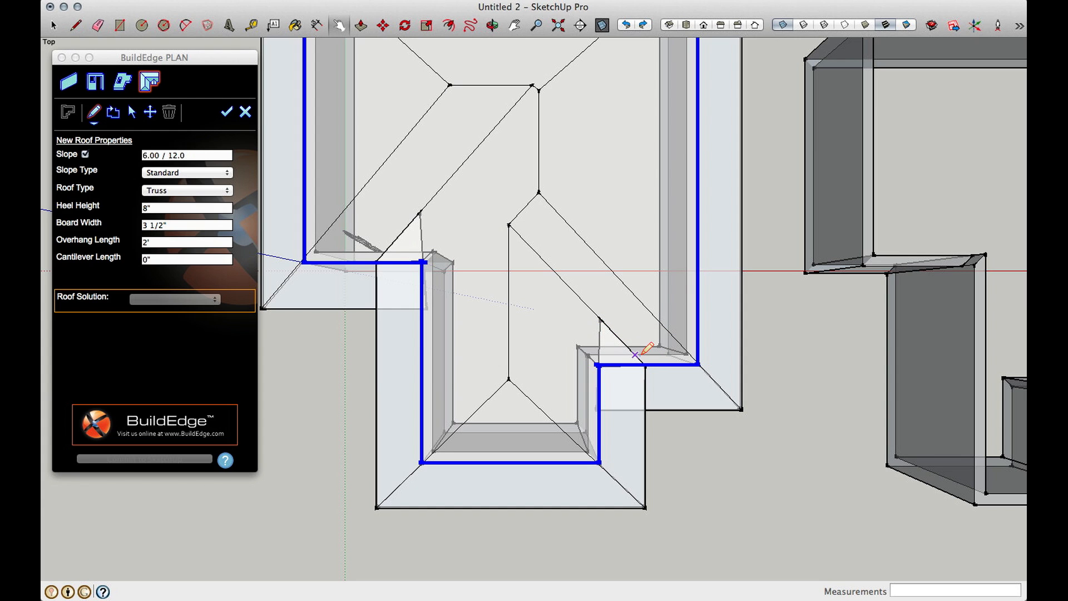
scroll(466, 372, down, 2)
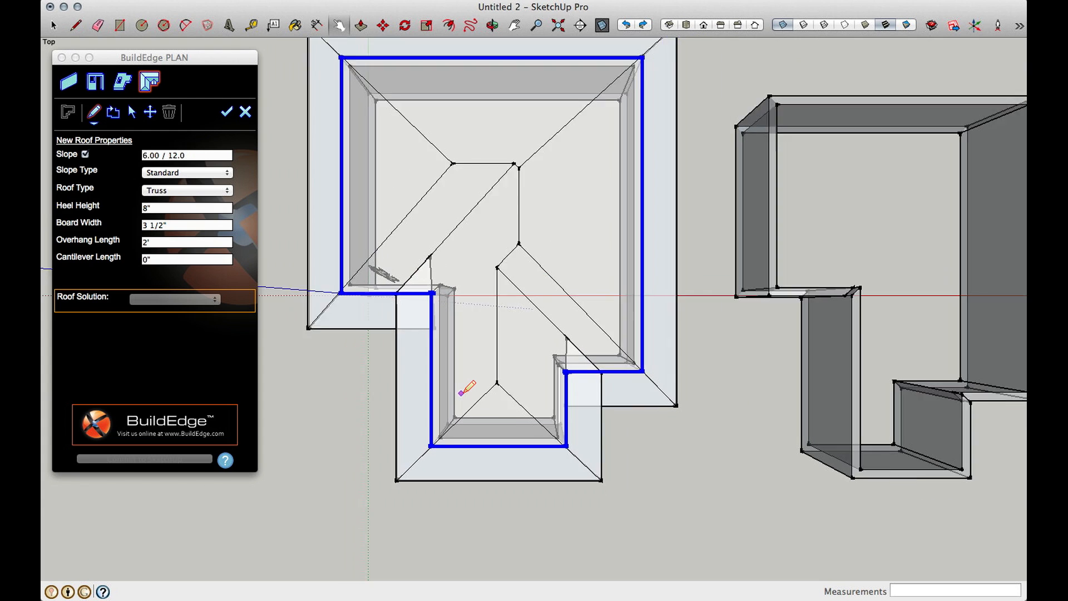
mouse_move(676, 414)
middle_down()
mouse_move(603, 291)
mouse_move(415, 93)
middle_up()
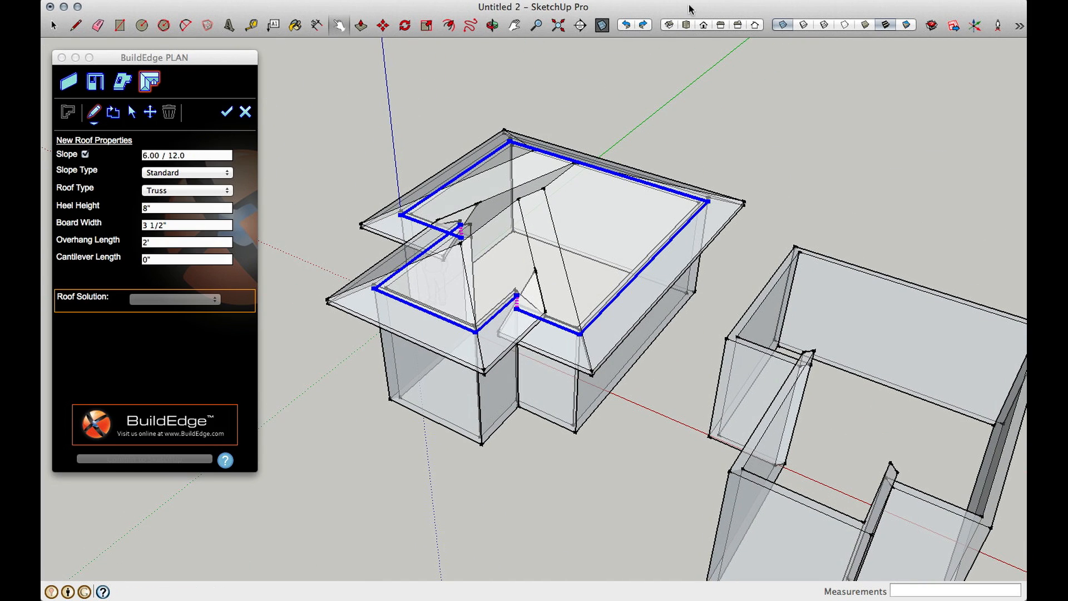
click(602, 27)
mouse_move(377, 274)
middle_down()
mouse_move(506, 293)
mouse_move(741, 291)
mouse_move(723, 351)
middle_up()
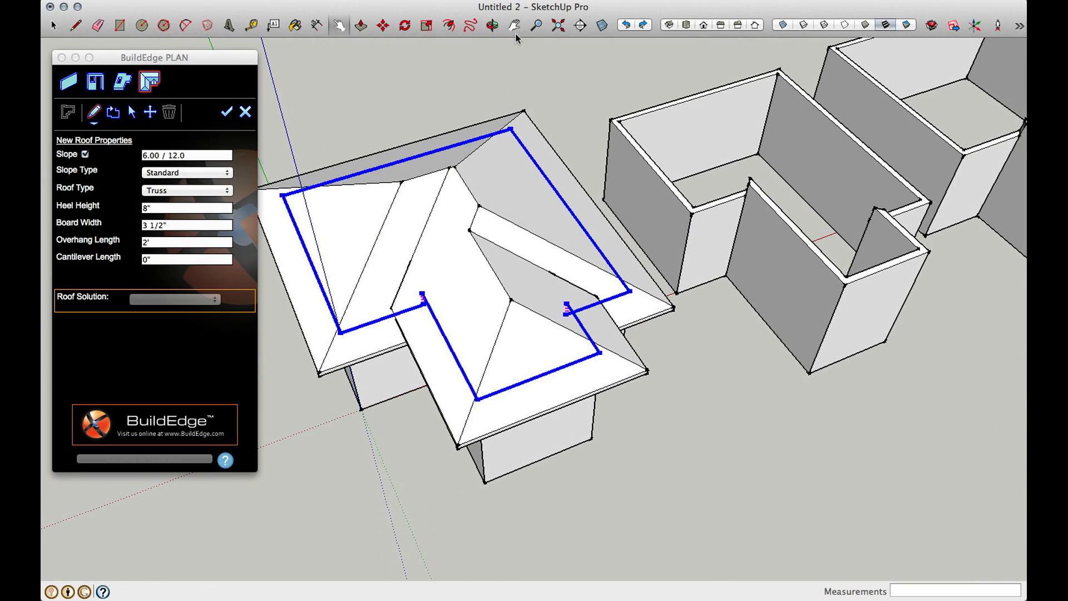
click(601, 26)
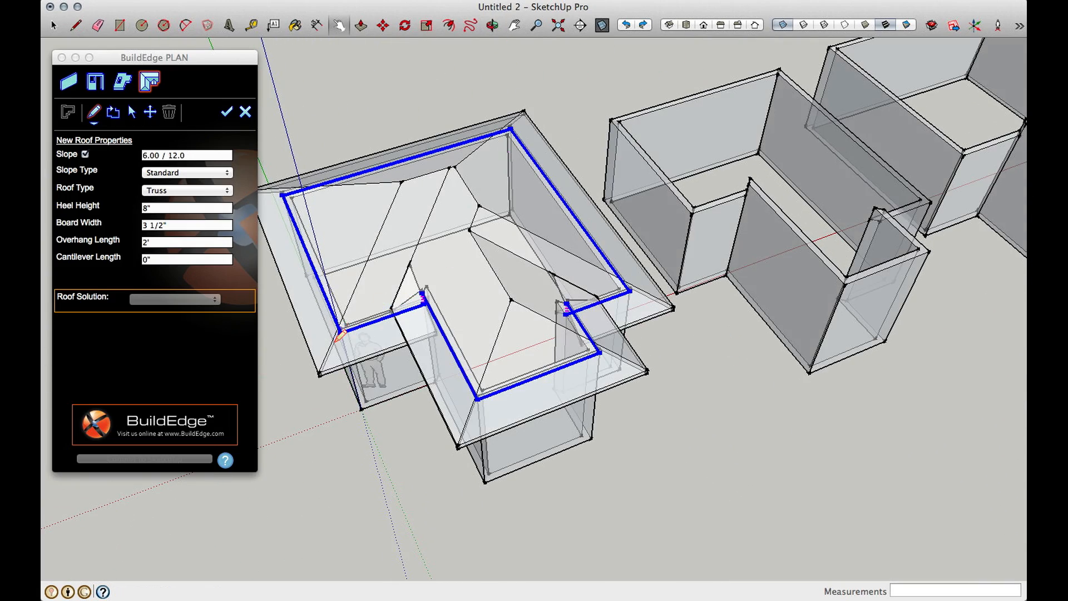
scroll(341, 334, up, 5)
mouse_move(358, 334)
middle_down()
mouse_move(410, 295)
mouse_move(458, 230)
mouse_move(572, 174)
mouse_move(636, 200)
mouse_move(703, 200)
mouse_move(705, 210)
middle_up()
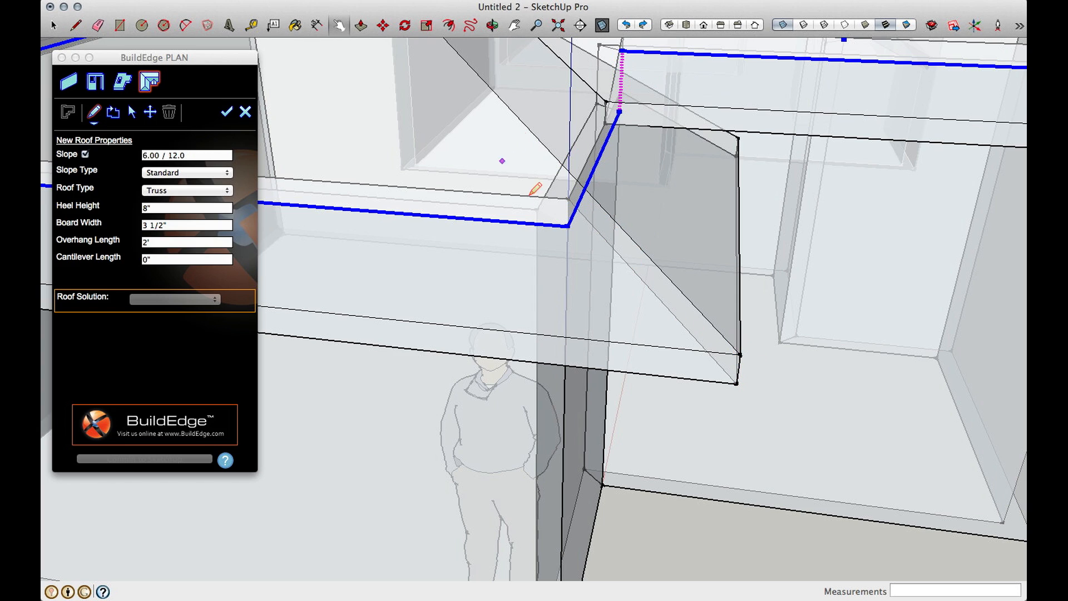
mouse_move(787, 265)
middle_down()
mouse_move(551, 305)
mouse_move(546, 295)
mouse_move(212, 330)
mouse_move(128, 261)
mouse_move(119, 298)
middle_up()
scroll(503, 305, down, 5)
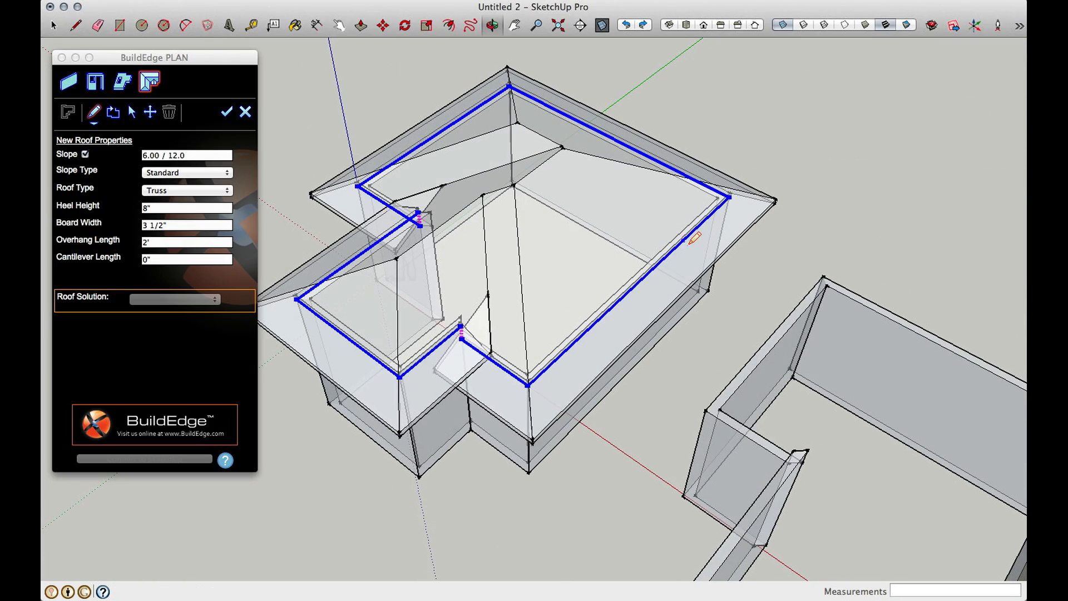
Show the roof preview without X-ray transparency and accept the outline to create the first building's roof
click(603, 25)
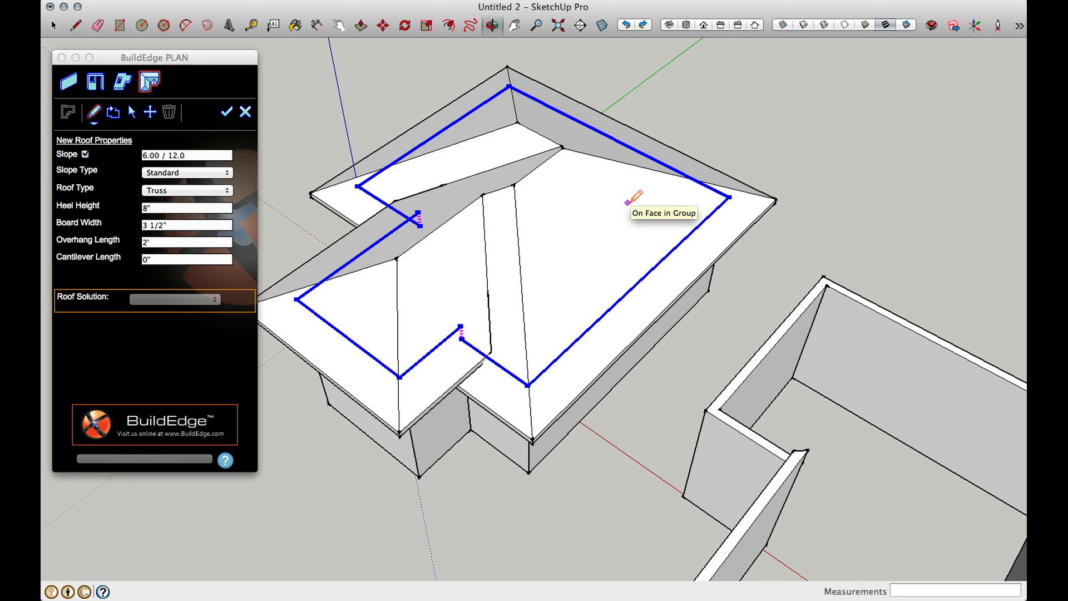
click(603, 26)
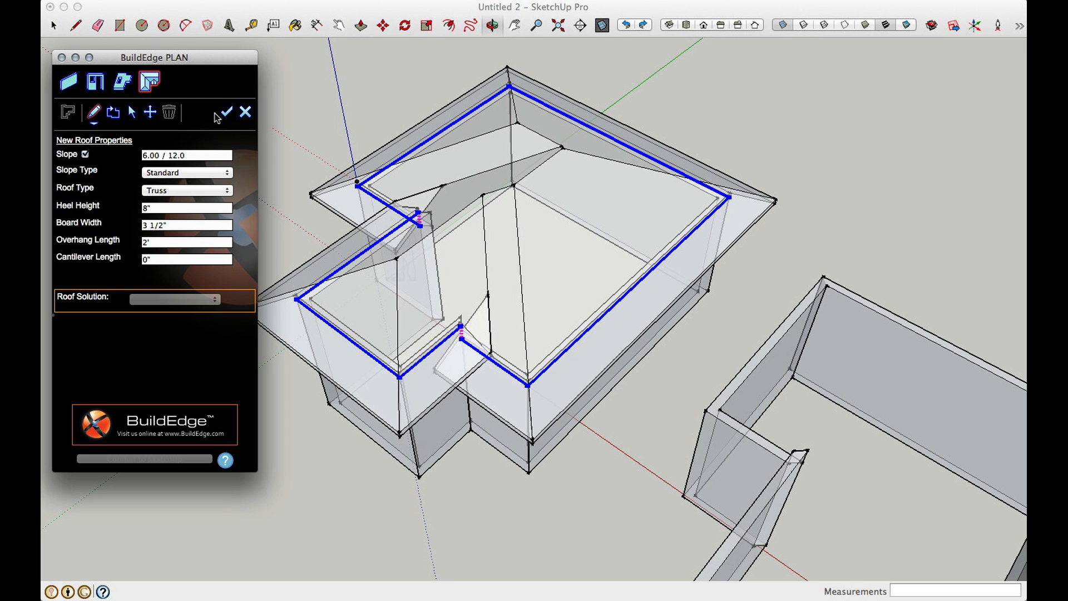
click(601, 27)
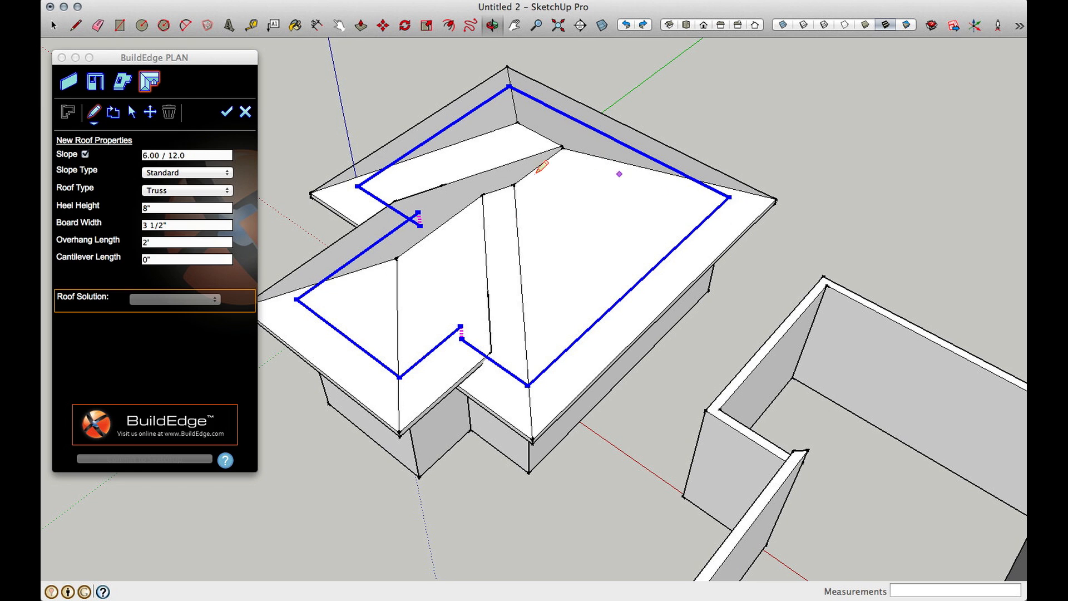
click(227, 113)
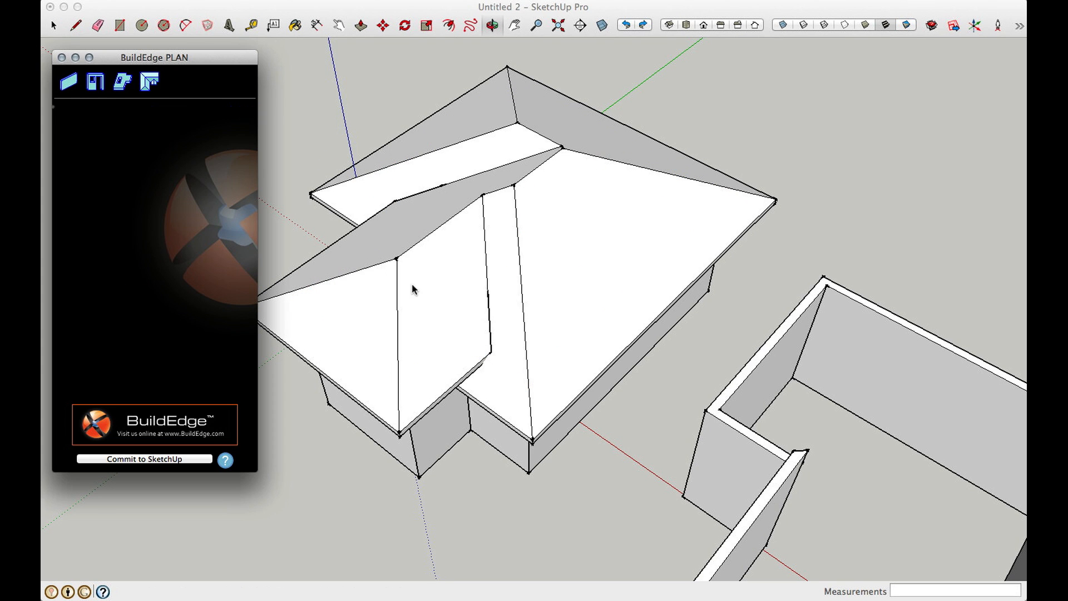
Start a new roof on the second building with Pick Line and pick the top outer edge of its long side wall
mouse_move(615, 393)
middle_down()
mouse_move(907, 254)
mouse_move(913, 234)
mouse_move(620, 369)
mouse_move(575, 375)
mouse_move(597, 332)
mouse_move(580, 304)
middle_up()
scroll(559, 301, down, 3)
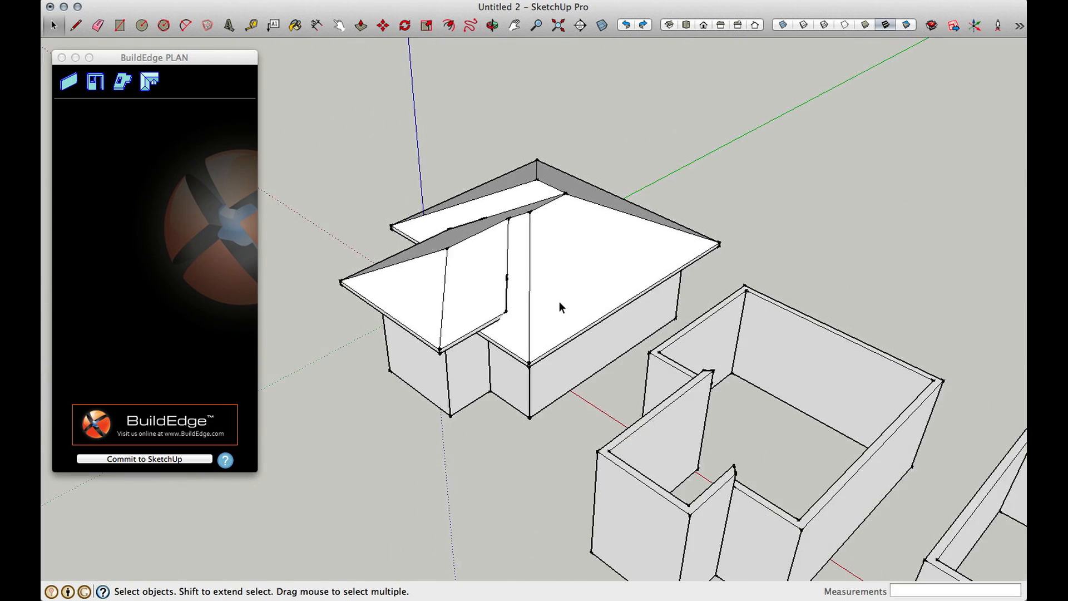
scroll(804, 569, up, 5)
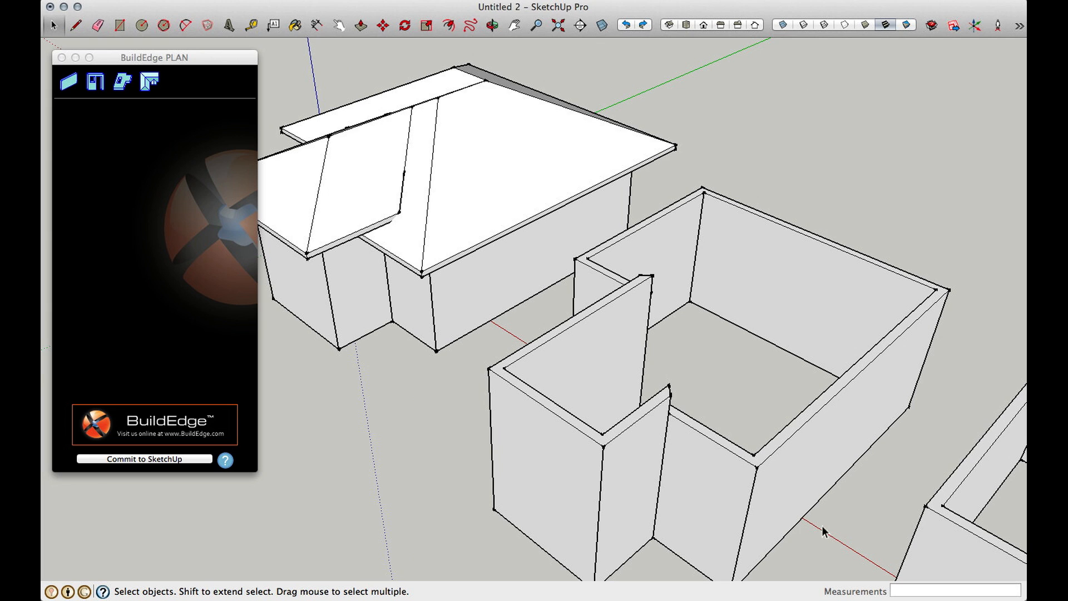
click(177, 307)
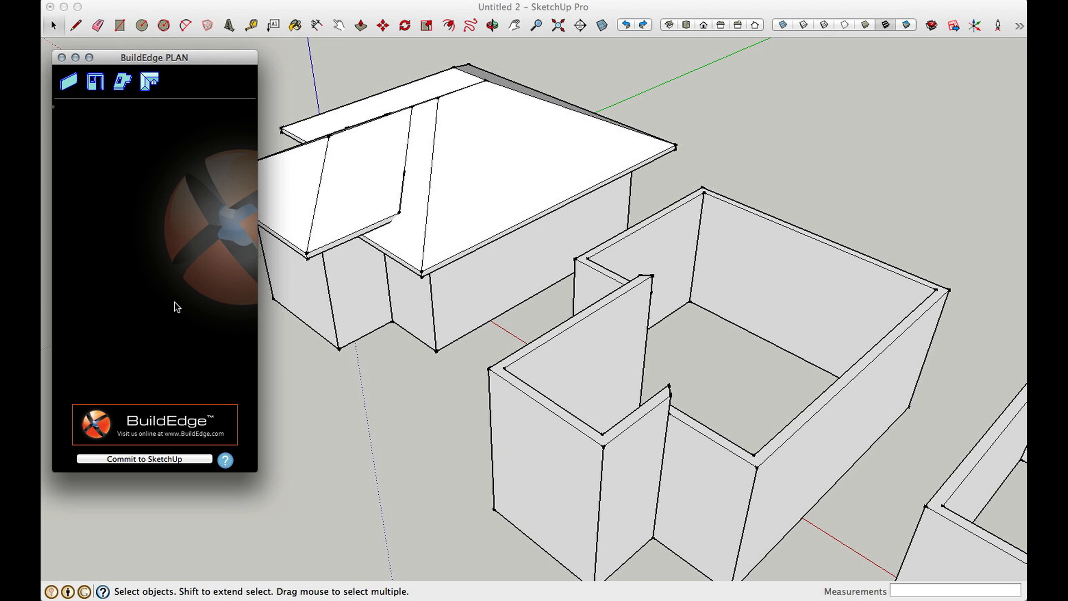
click(149, 82)
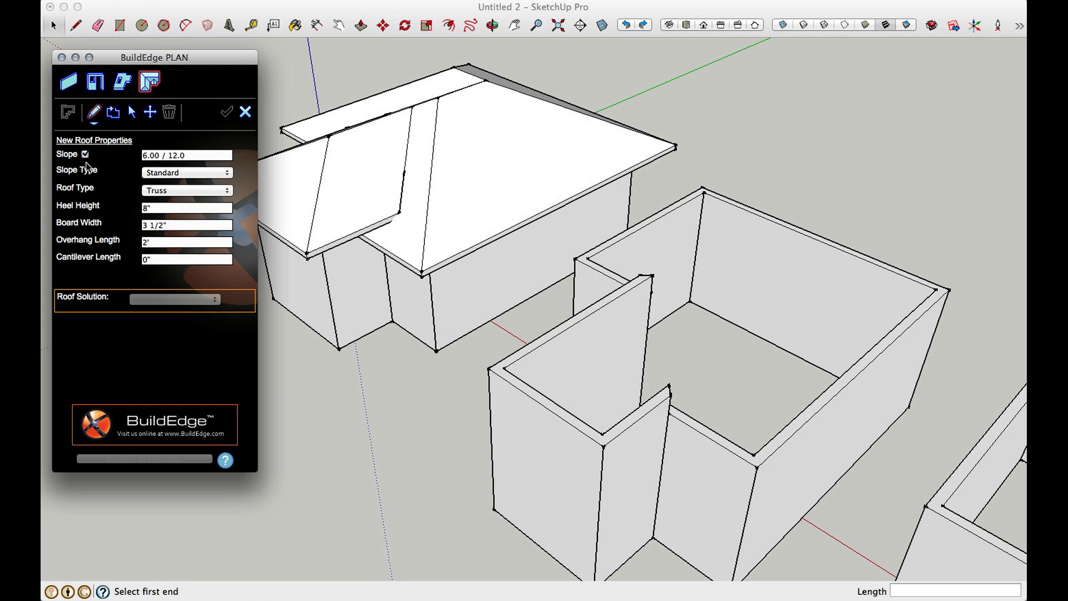
click(92, 125)
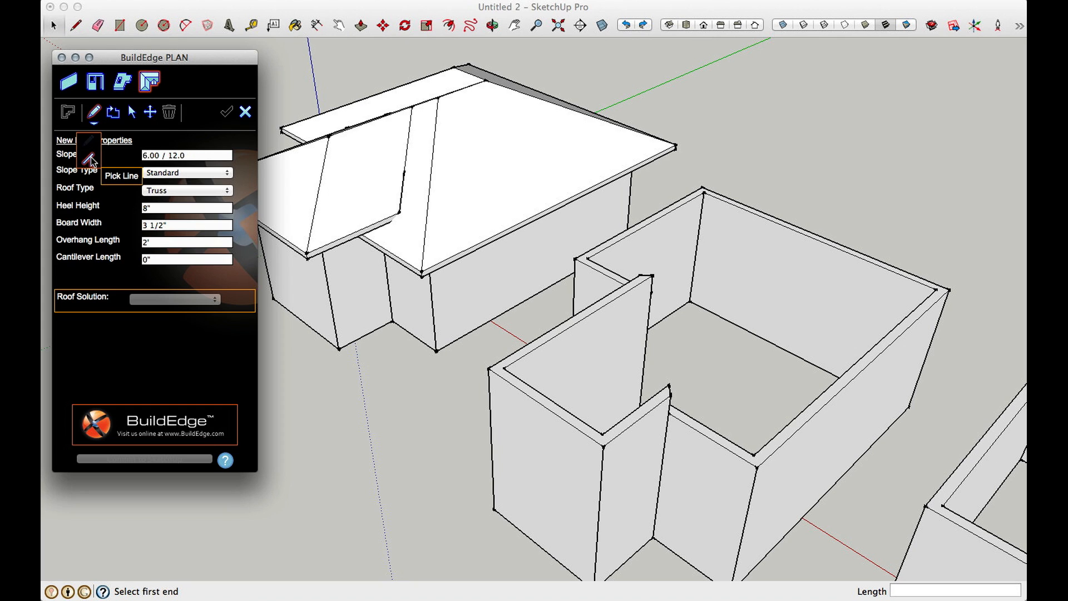
click(90, 159)
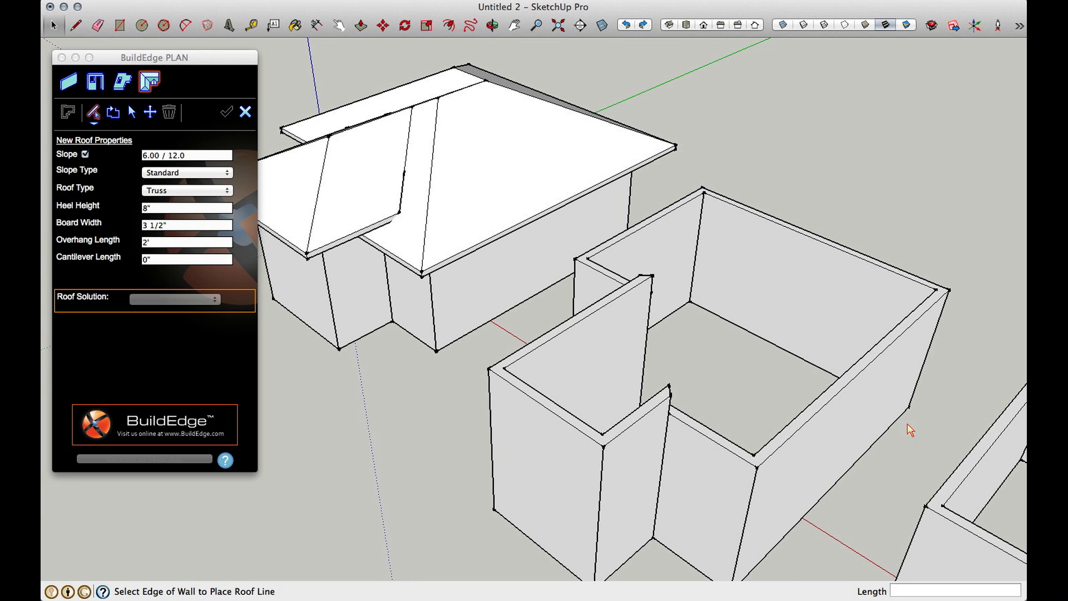
click(845, 434)
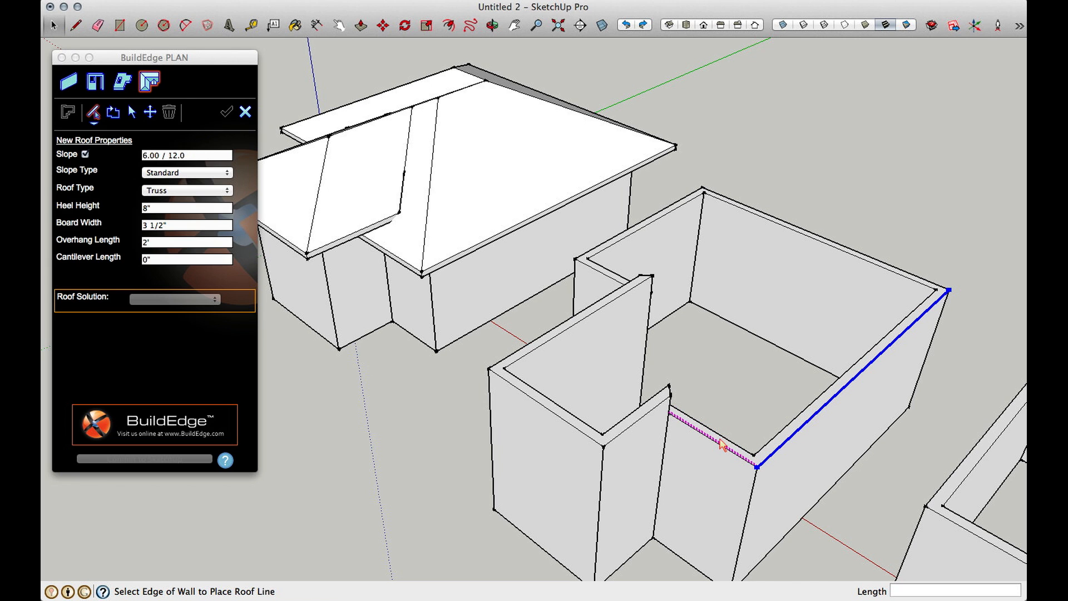
Pick the wall-top edges of the lower front walls, the taller projecting section and the opposite side wall
scroll(721, 444, up, 4)
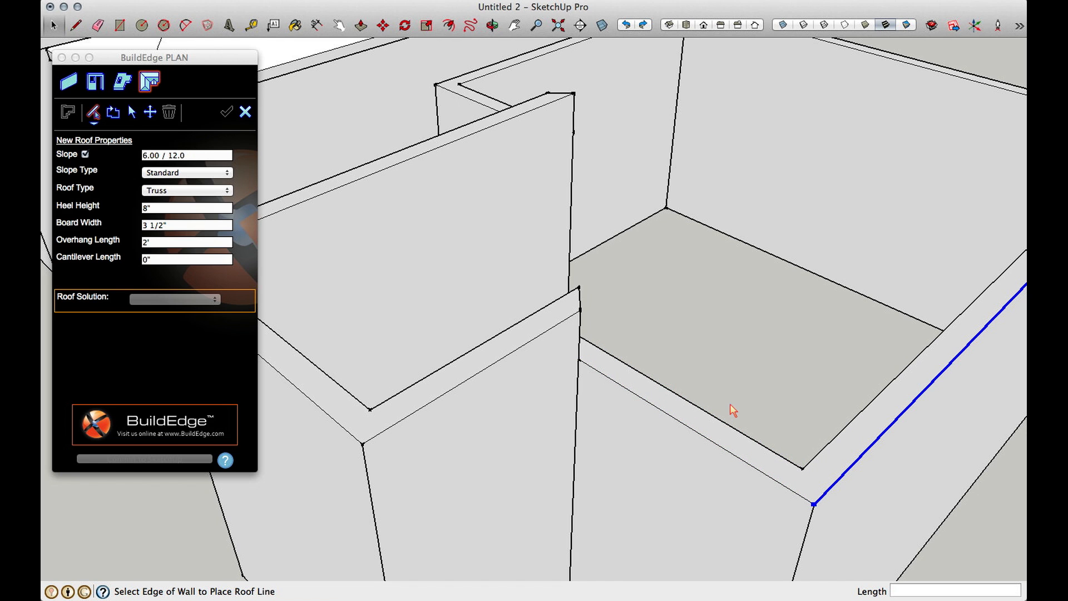
scroll(732, 401, down, 5)
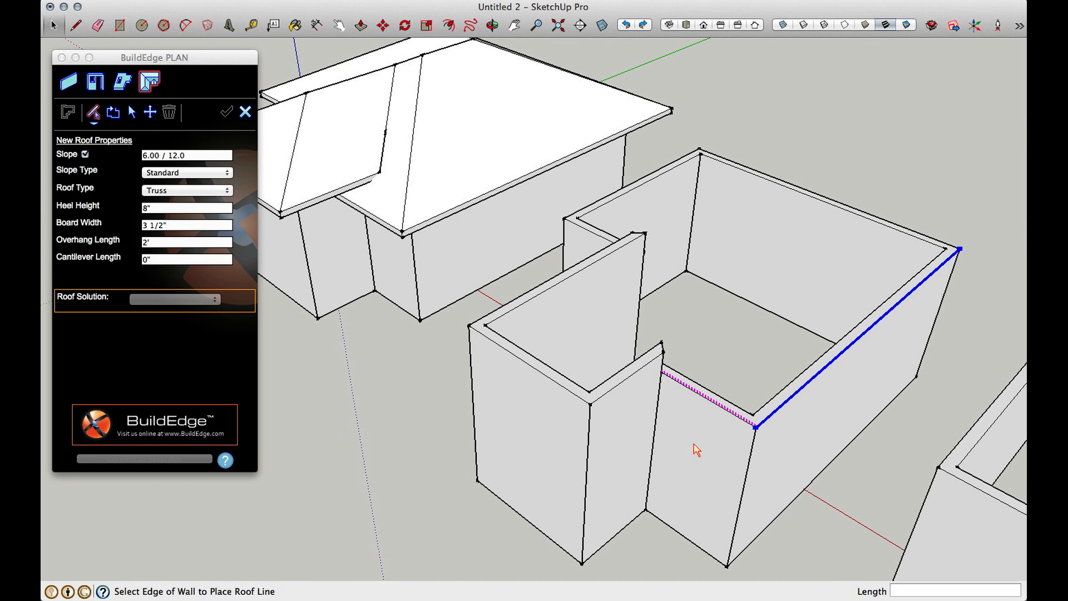
click(698, 469)
click(616, 448)
middle_drag(410, 432, 624, 327)
click(645, 311)
click(579, 279)
click(512, 266)
Pick the back wall's top edge to close the outline and accept the second building's roof
middle_drag(512, 266, 443, 362)
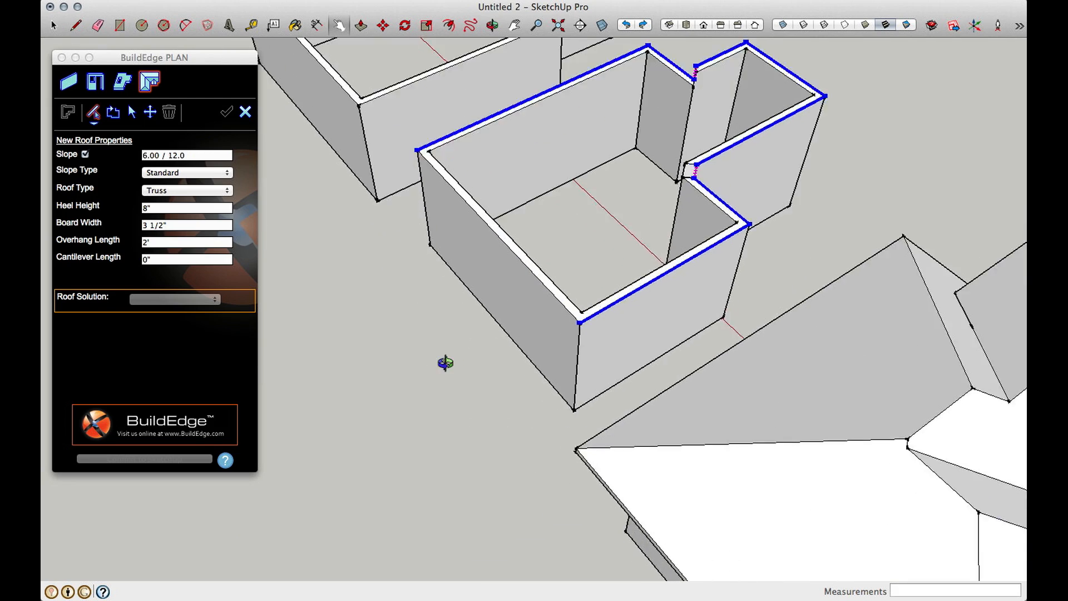
scroll(444, 362, up, 5)
click(567, 260)
scroll(479, 412, down, 5)
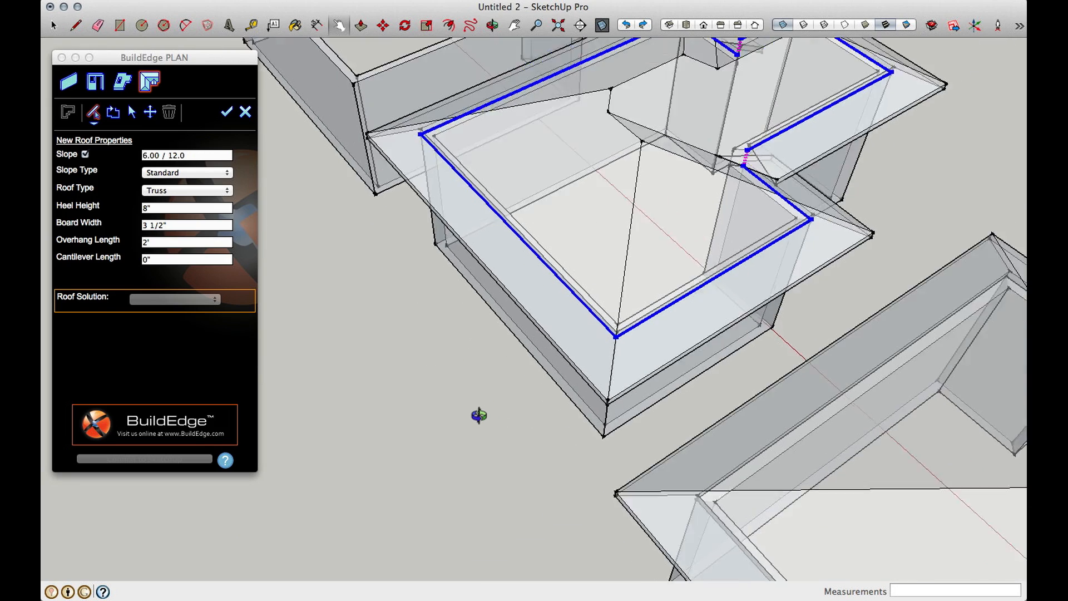
middle_drag(901, 191, 194, 117)
click(227, 114)
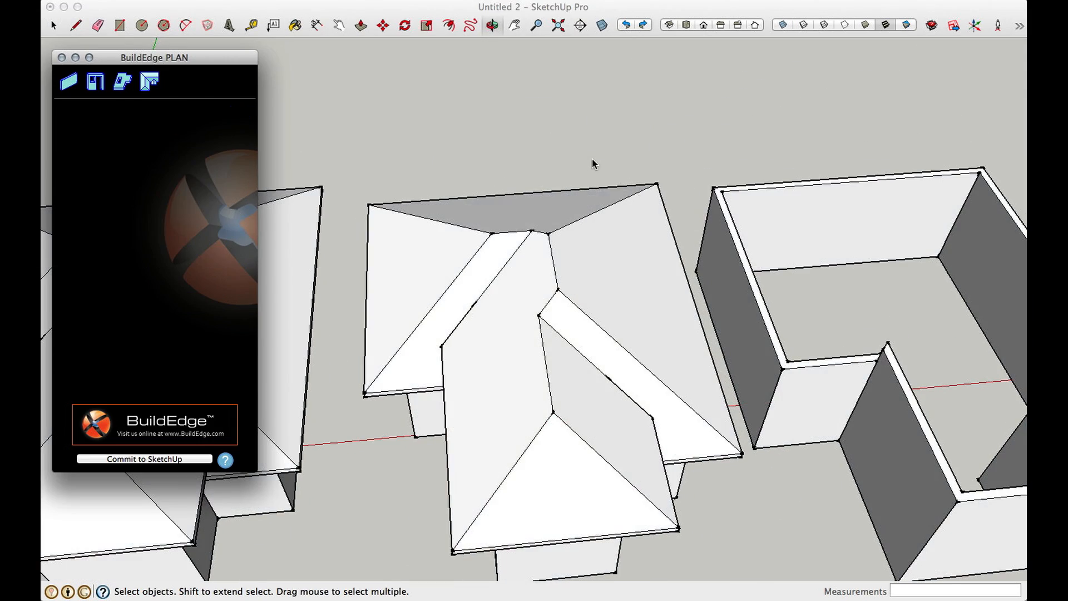
Start a new roof on the third building and outline all of its connected wall tops automatically in one operation
scroll(638, 157, down, 6)
middle_drag(874, 443, 640, 362)
scroll(818, 506, up, 4)
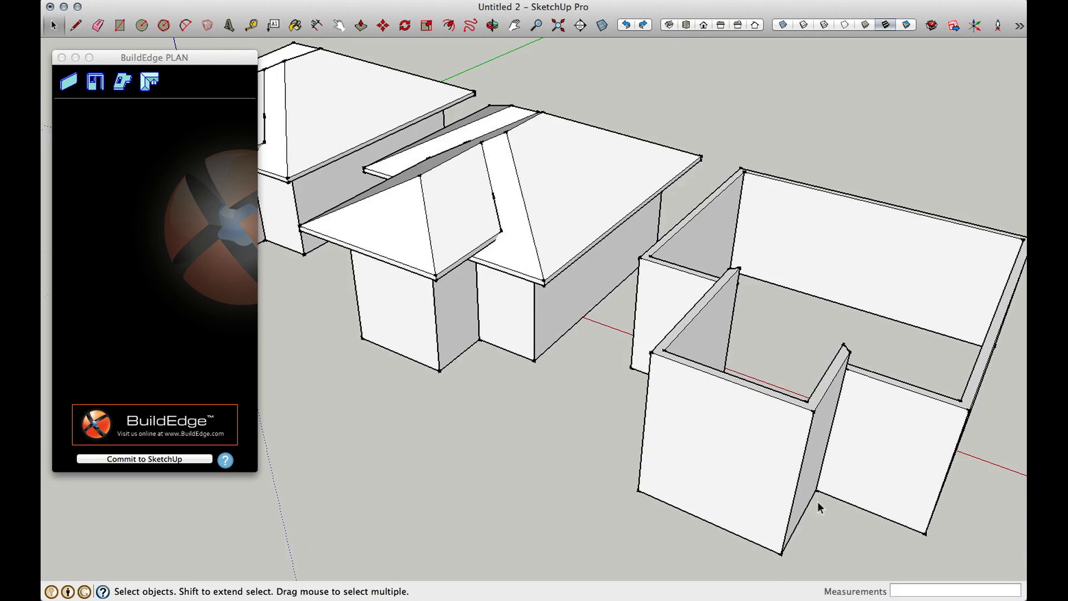
middle_drag(877, 473, 721, 449)
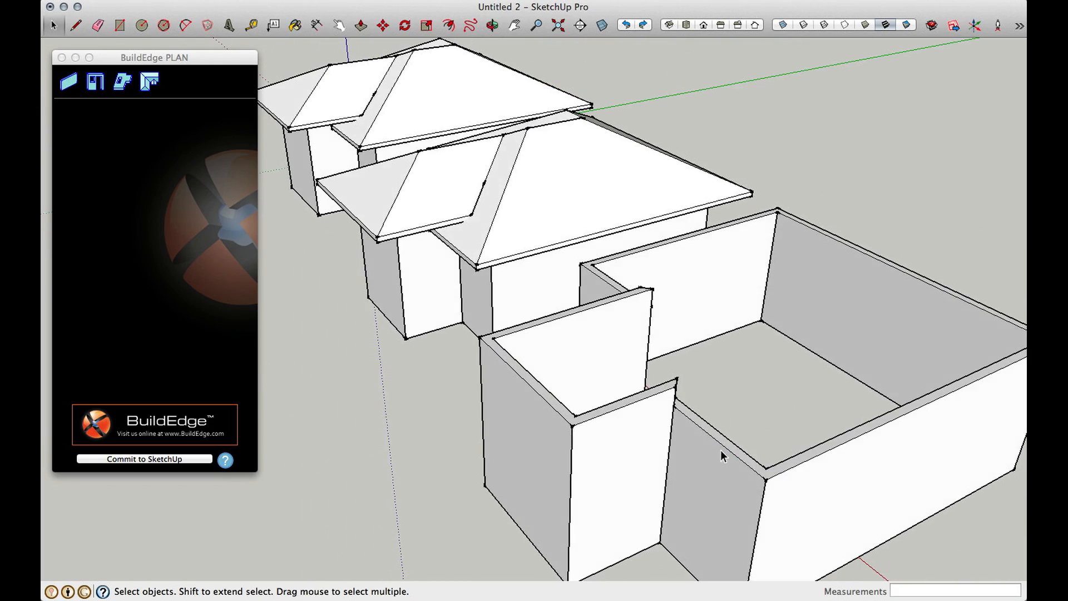
scroll(670, 446, down, 5)
scroll(807, 508, up, 3)
middle_drag(796, 508, 678, 390)
scroll(679, 391, down, 3)
scroll(687, 482, up, 5)
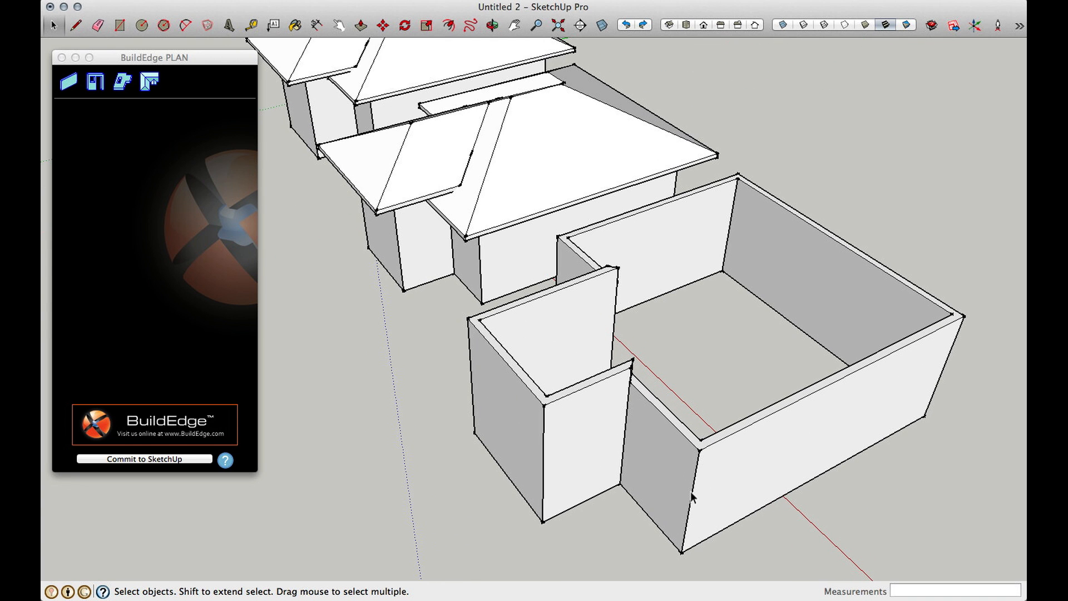
click(149, 82)
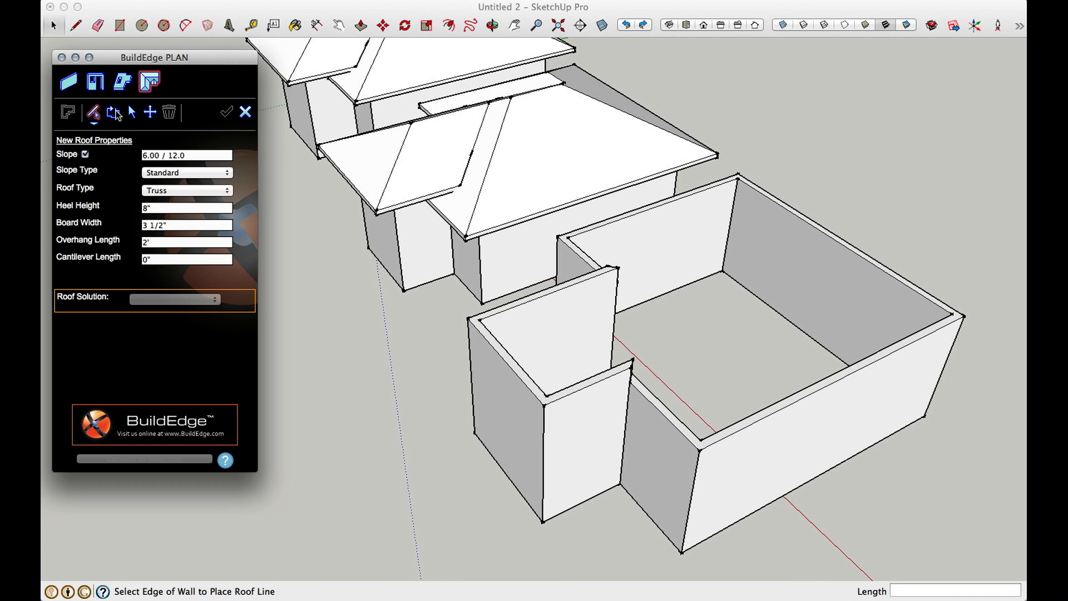
click(113, 113)
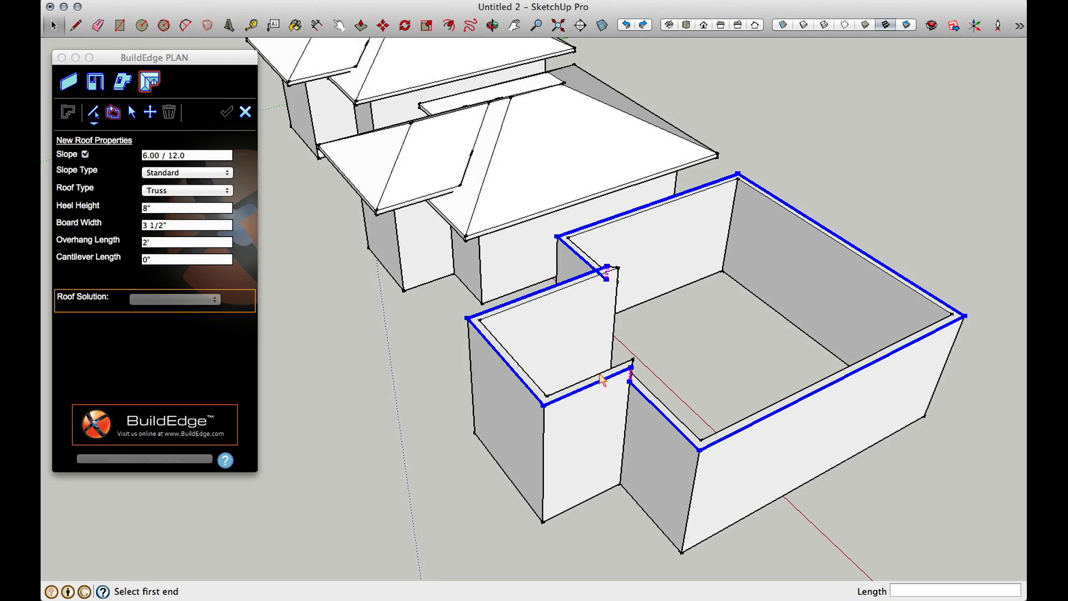
Review the third building's roof preview and accept it to create the roof
scroll(597, 413, up, 1)
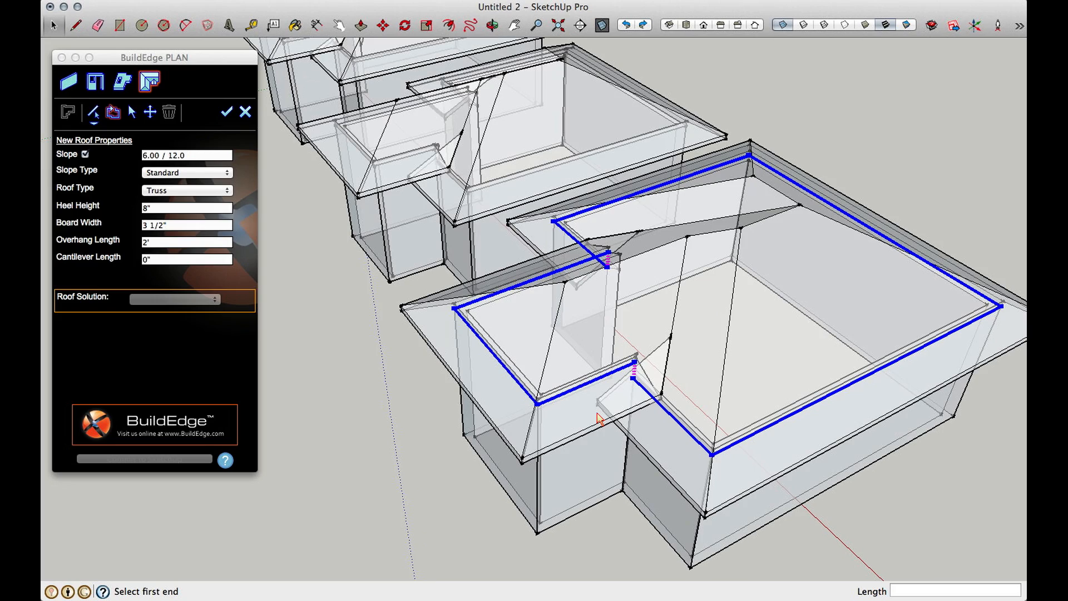
middle_drag(553, 369, 666, 445)
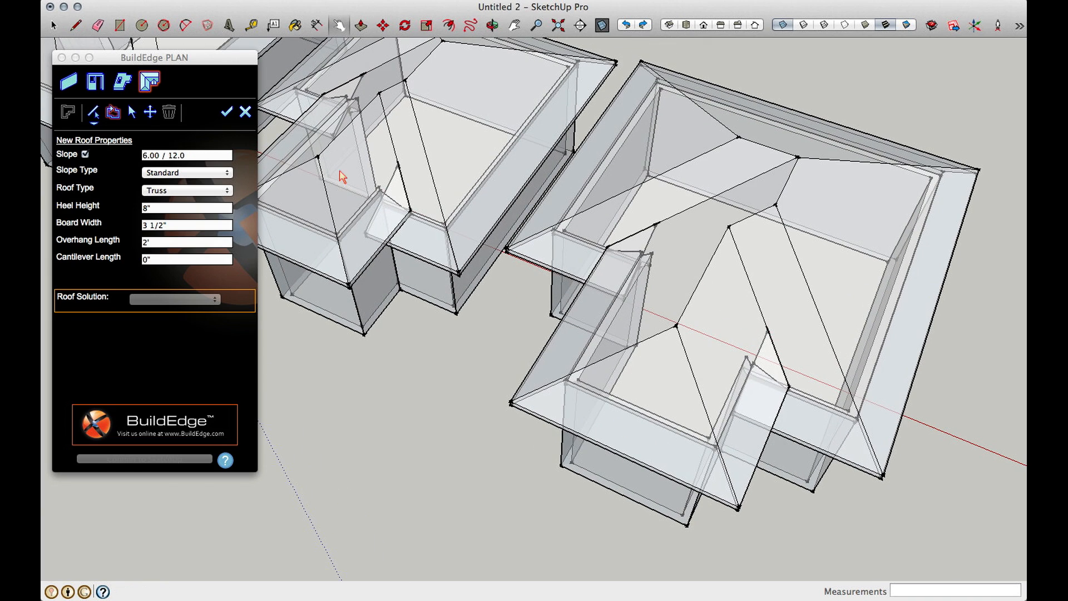
click(227, 112)
Select the third building's roof and open its outline for editing
scroll(489, 391, down, 3)
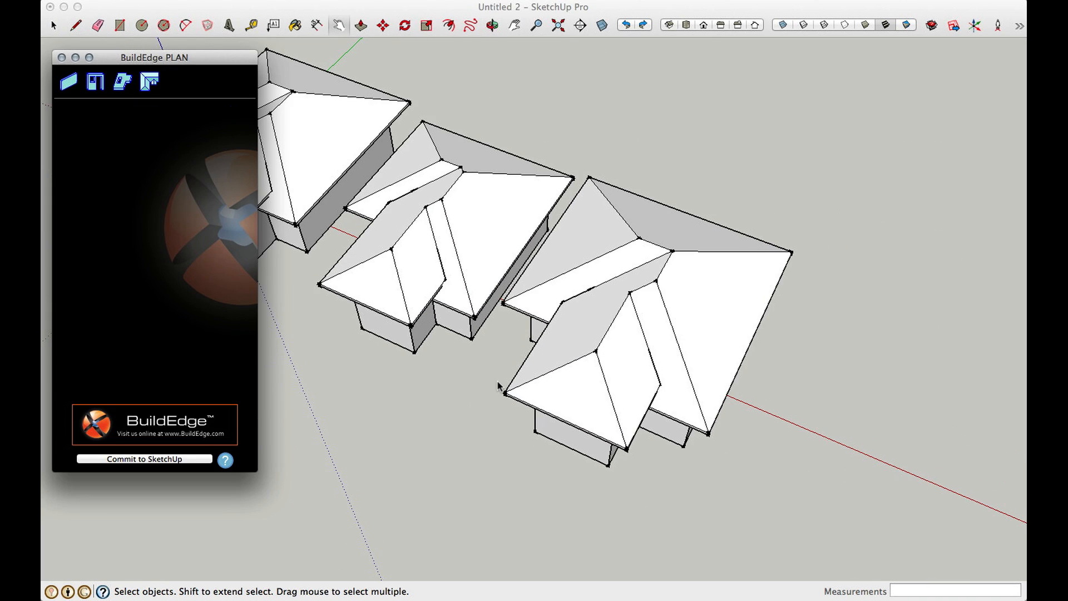
scroll(599, 308, up, 4)
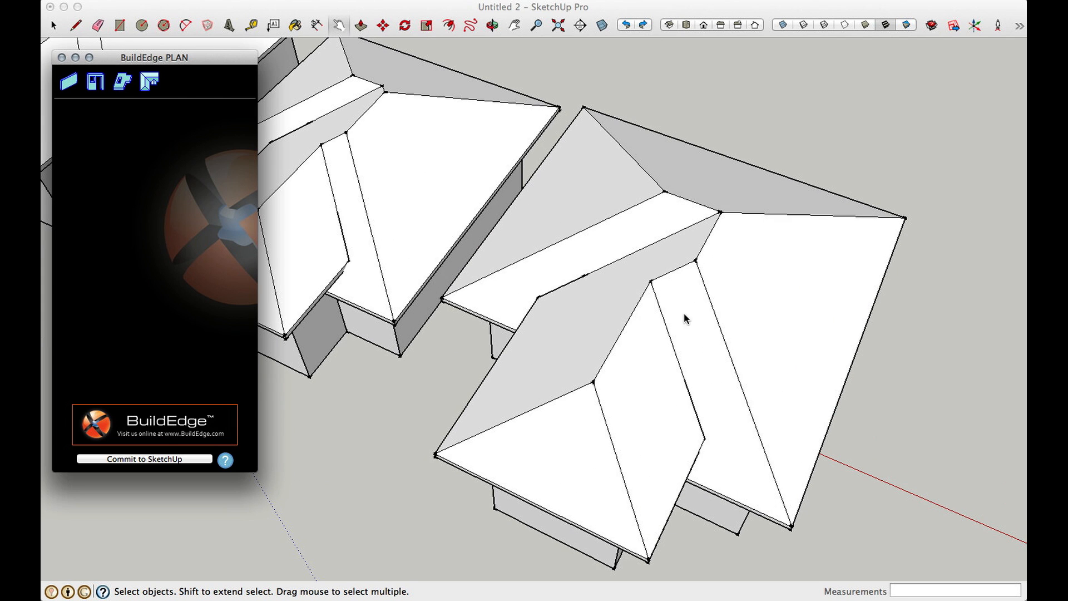
click(723, 276)
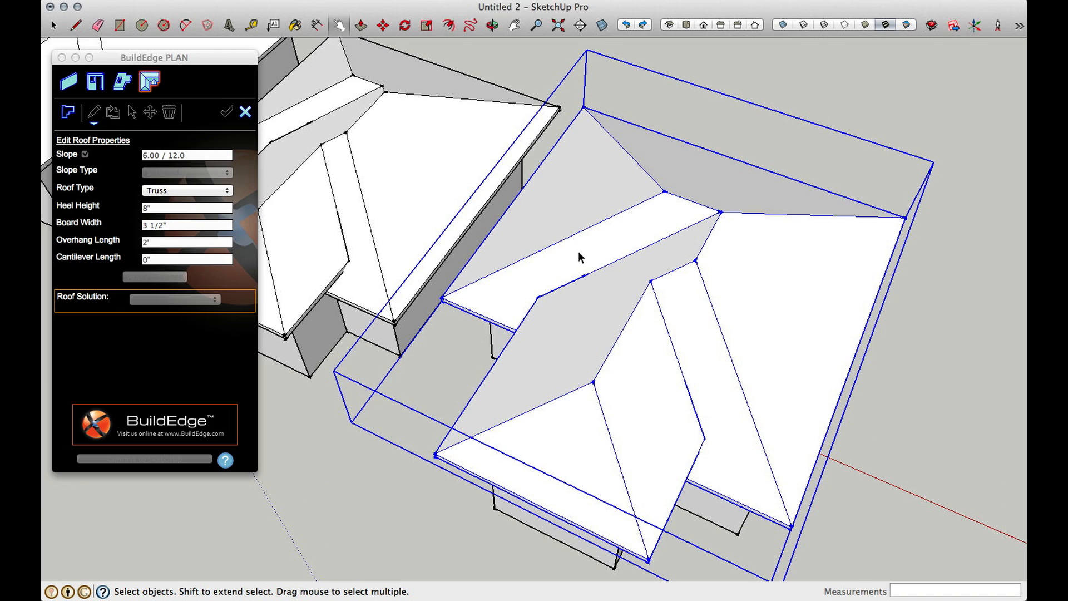
click(68, 113)
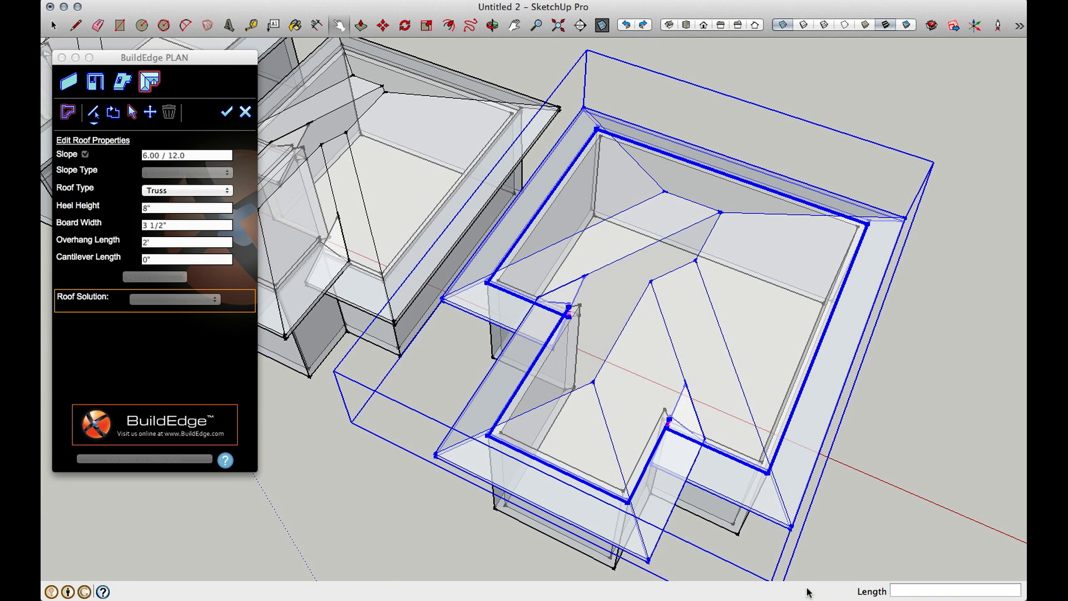
Turn off the slope on the outline edge across the projecting front wing's end and apply the change to the roof
middle_drag(591, 468, 576, 368)
scroll(548, 403, up, 3)
click(547, 391)
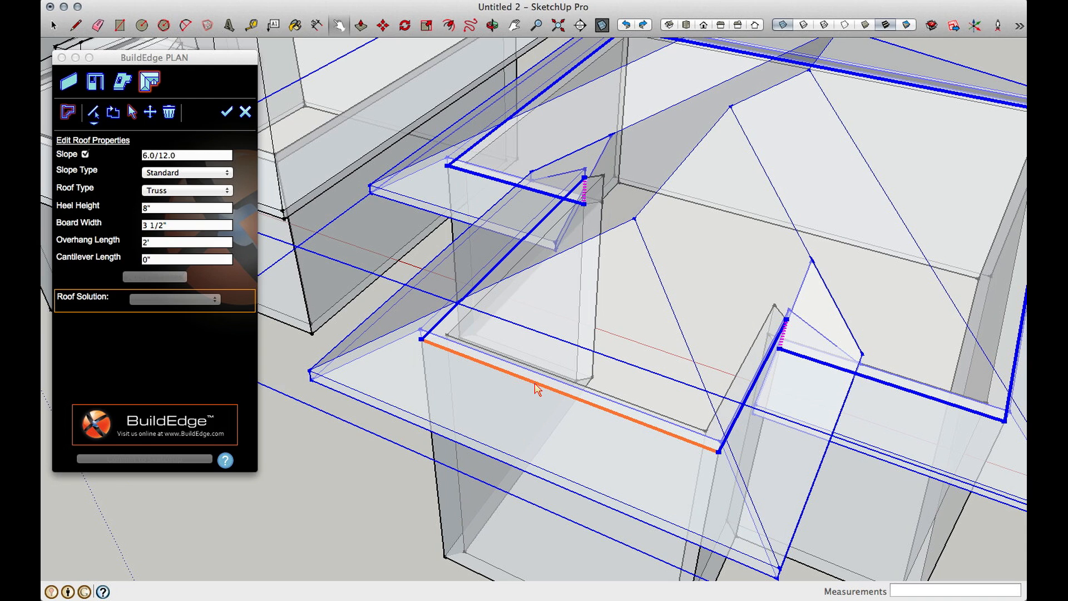
click(85, 155)
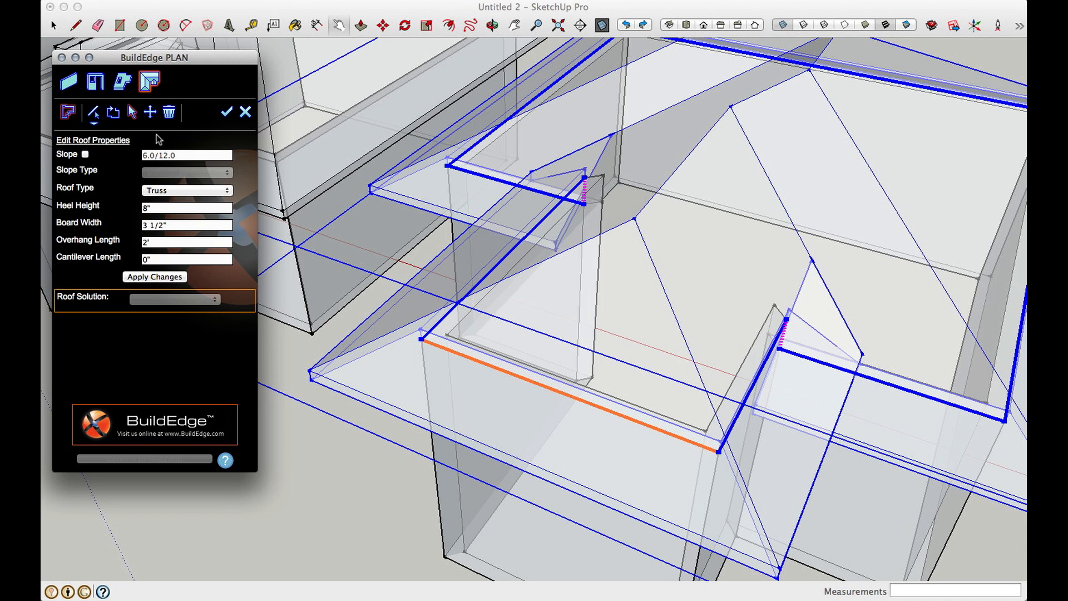
click(146, 280)
Move the roof outline edge along the building's long side wall outward by about 1' 7"
middle_drag(728, 367, 595, 289)
scroll(529, 291, down, 5)
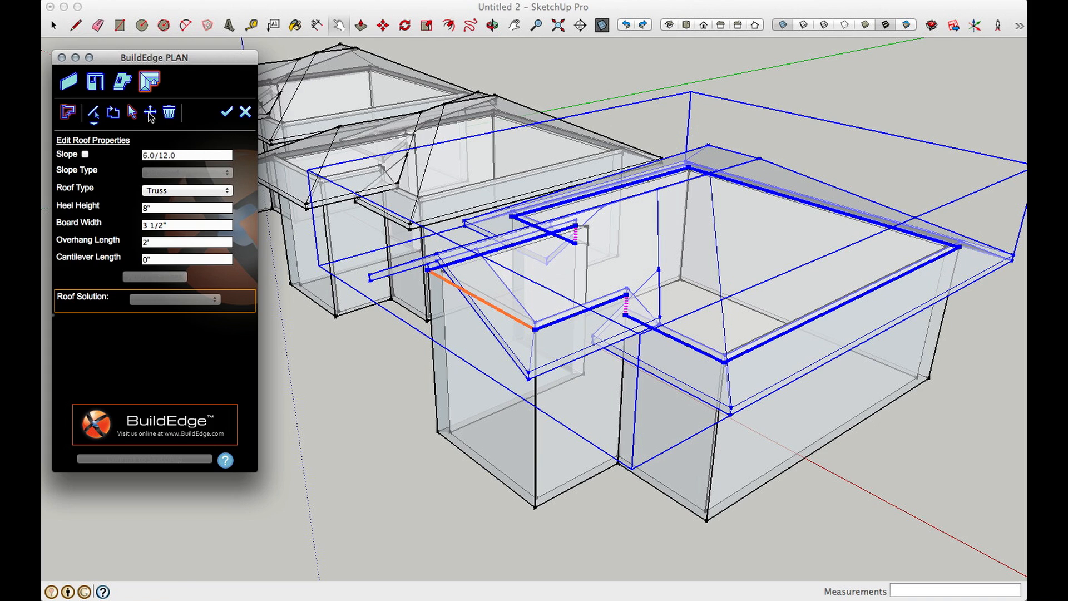
click(150, 113)
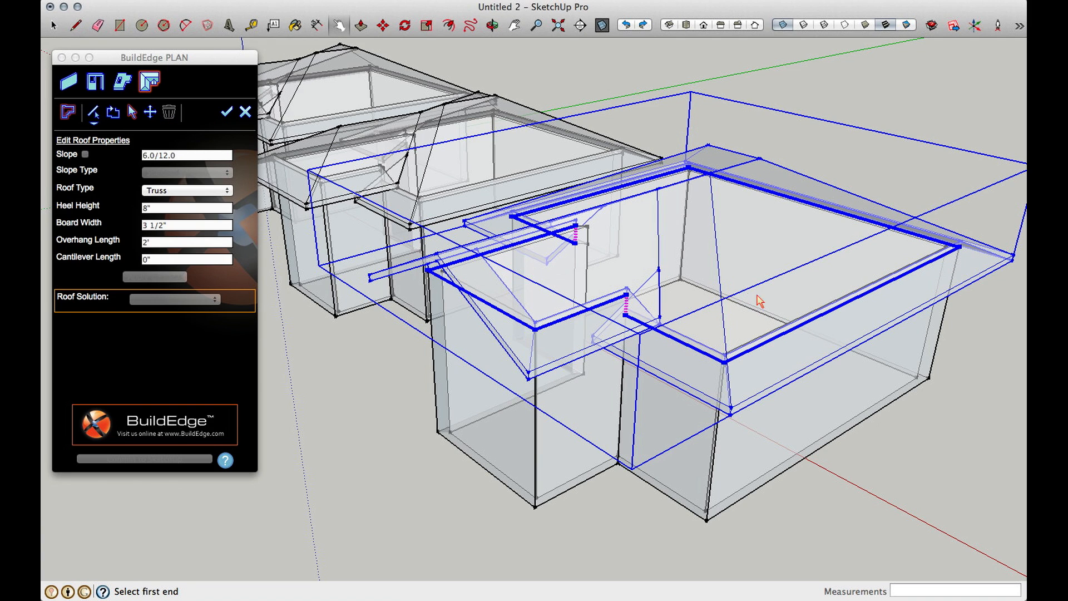
click(807, 327)
click(150, 113)
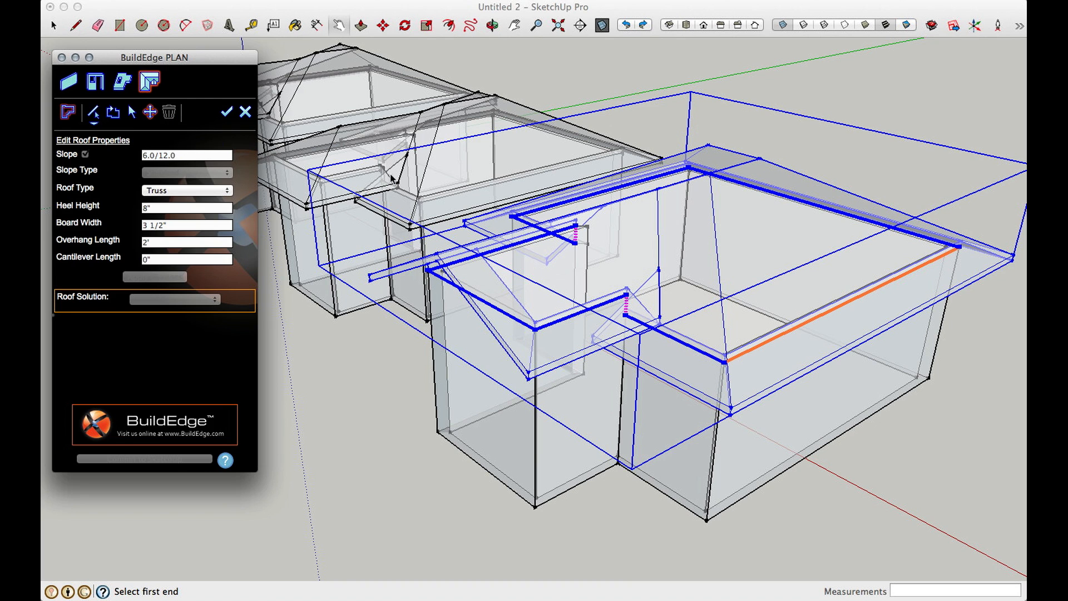
click(819, 314)
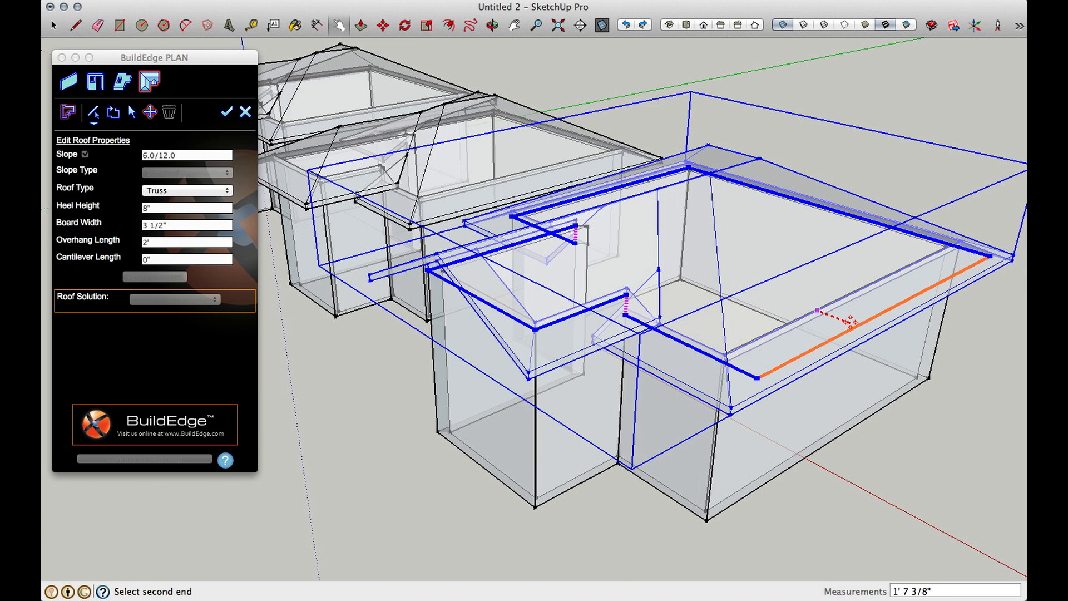
click(845, 319)
Set the overhang to 1' on the short outline edge between the front wing and the moved edge, and save the roof edits
middle_drag(596, 432, 633, 437)
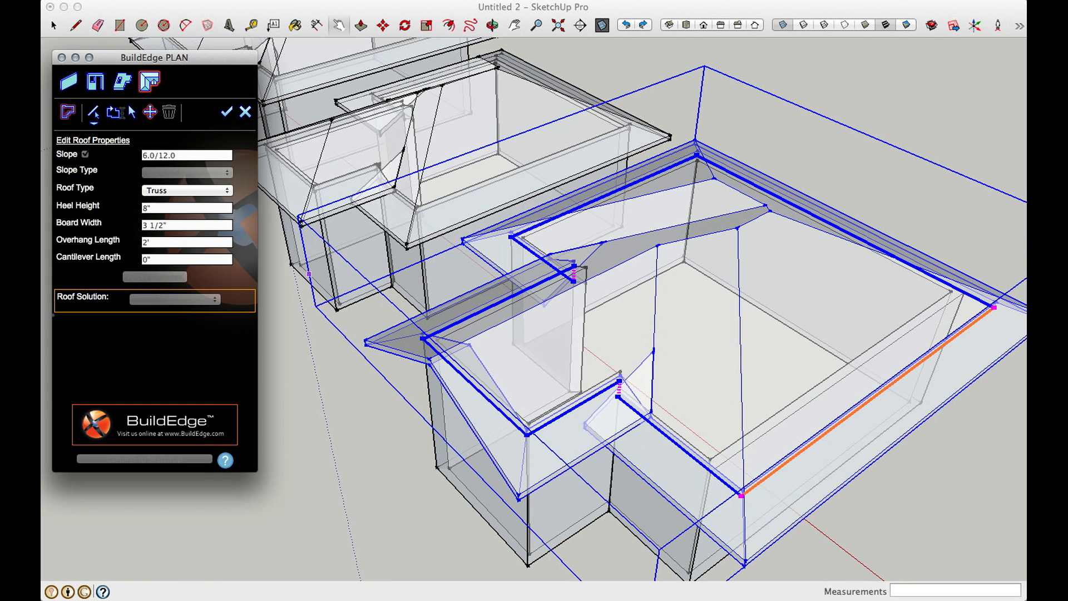
click(132, 111)
click(681, 447)
click(153, 242)
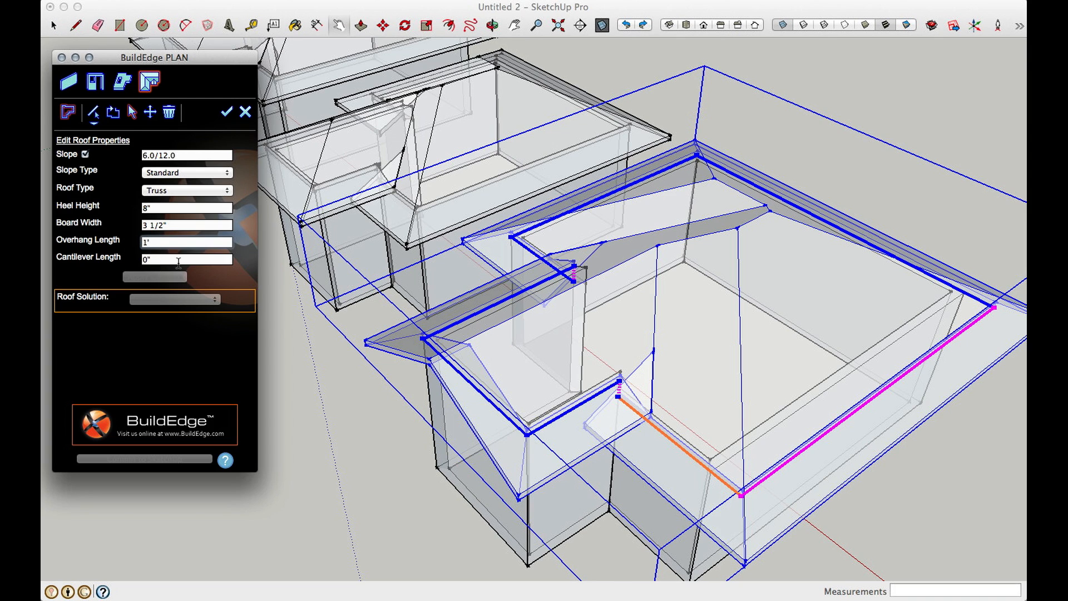
text(1')
click(155, 276)
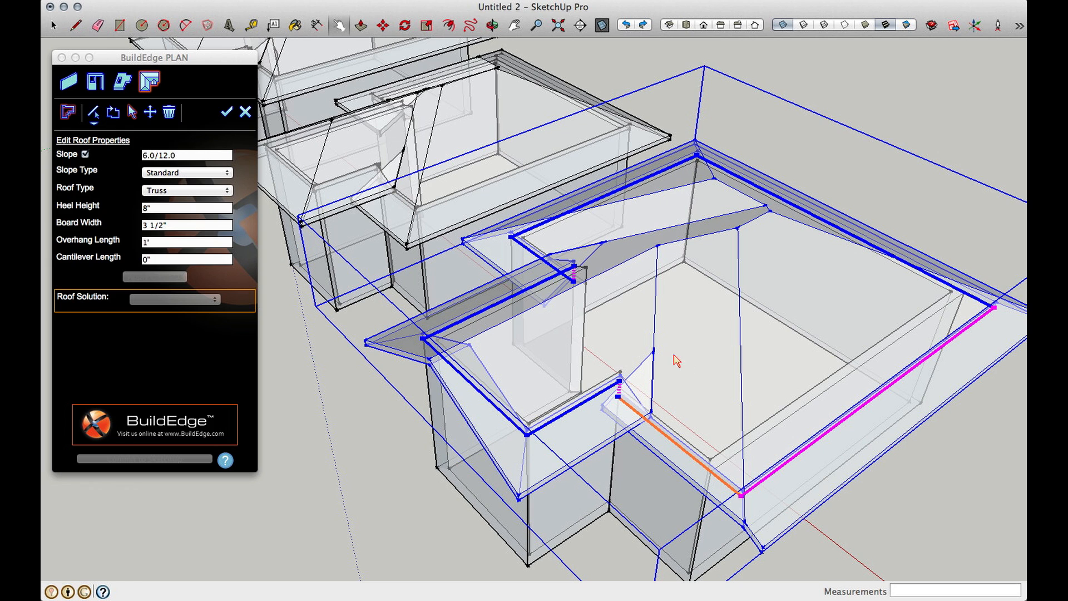
click(225, 113)
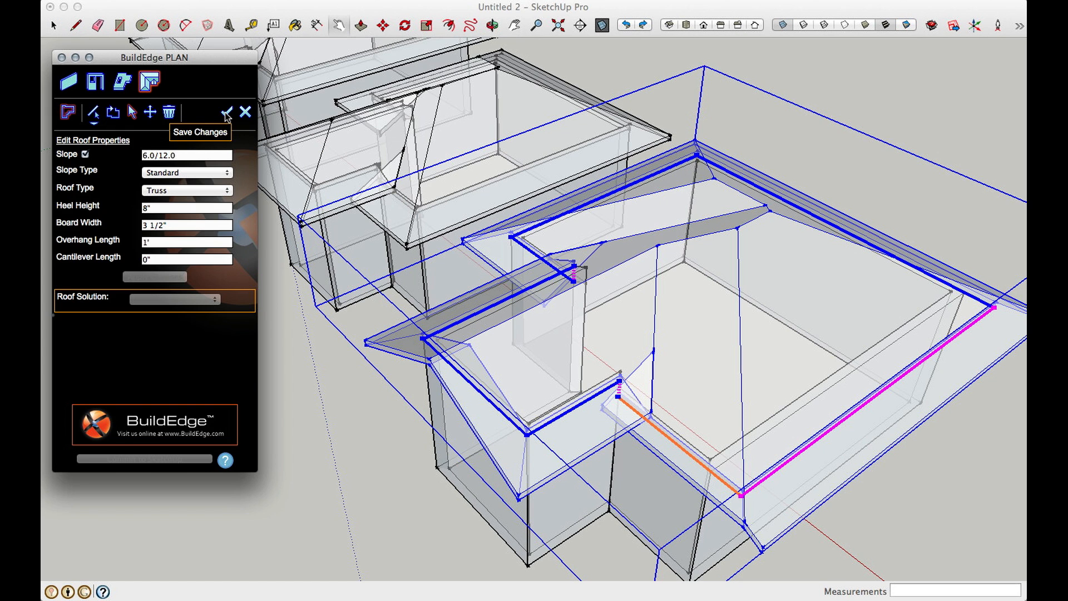
click(226, 113)
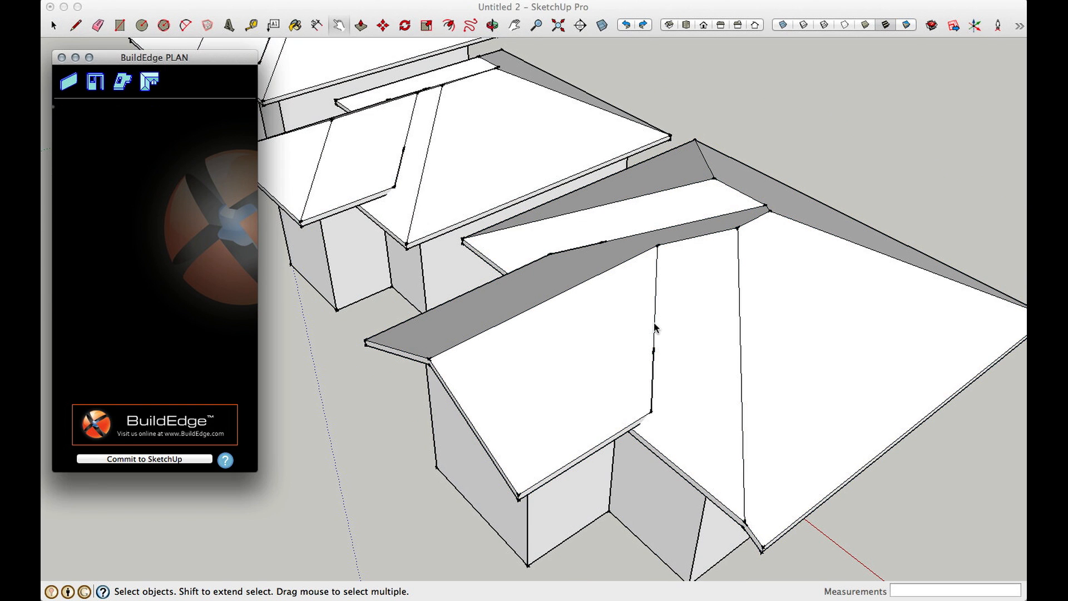
Move the third building's rear wall outward by about 8' 2" along with its roof
scroll(616, 327, down, 5)
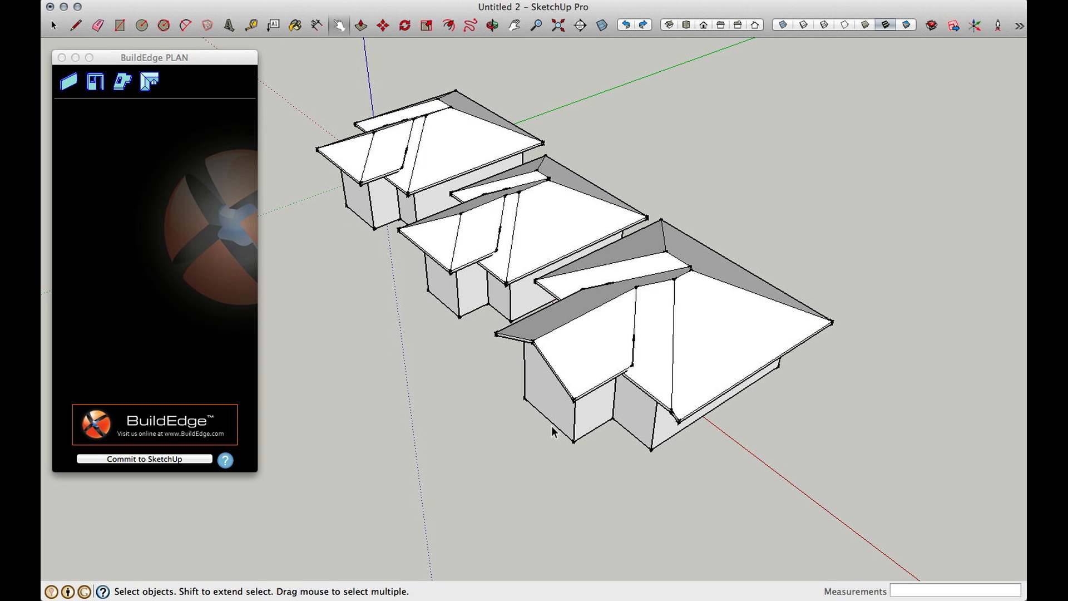
middle_drag(792, 375, 324, 365)
key(space)
key(m)
click(520, 429)
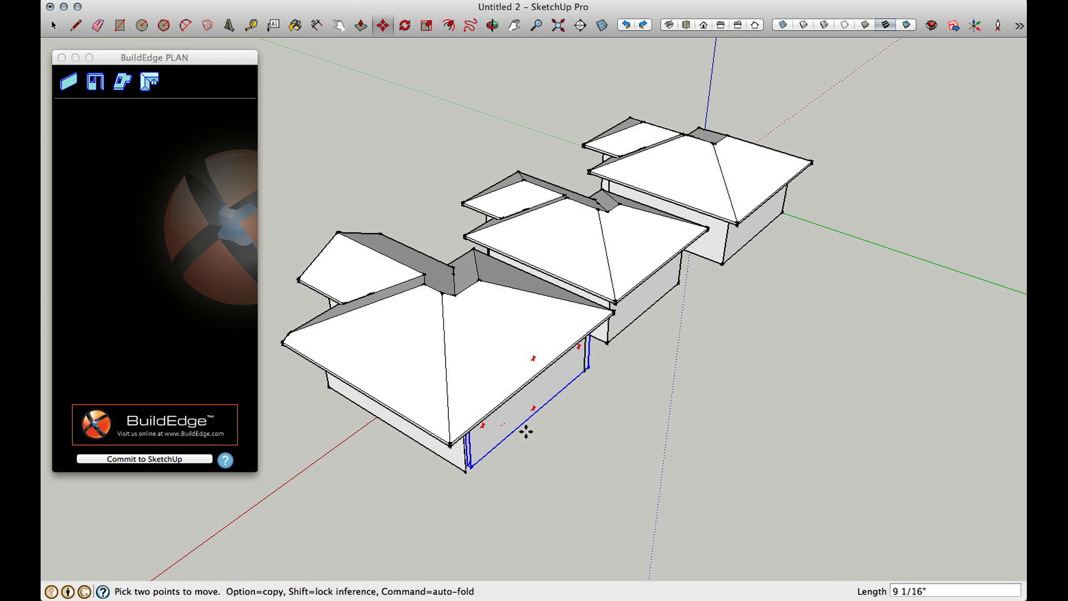
click(567, 467)
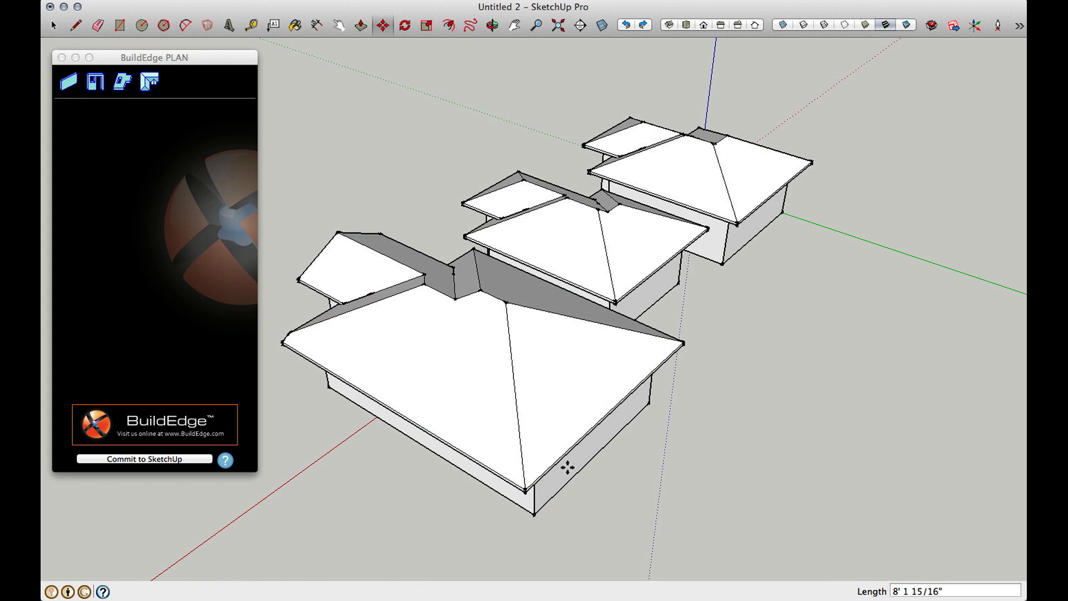